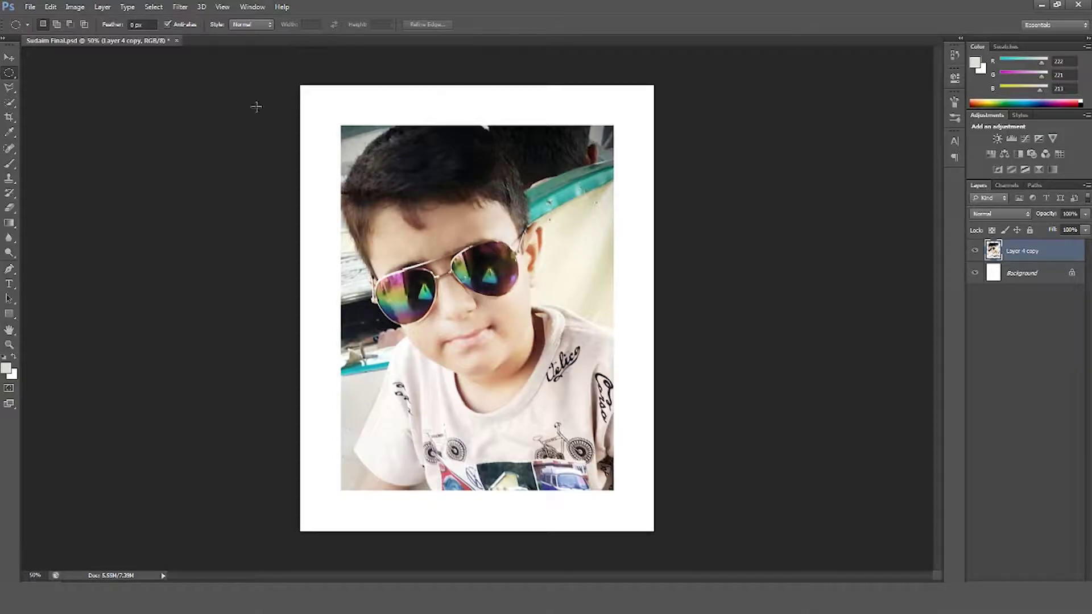
- Load the 2500 px scatter brush preset and shrink it to 600 px
click(56, 26)
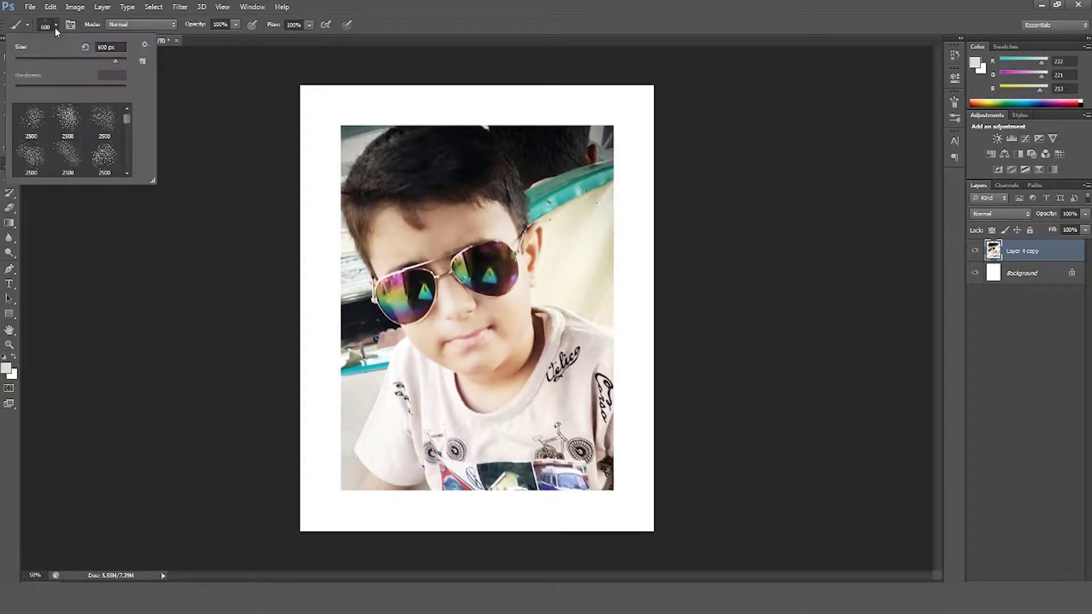
drag(128, 110, 128, 136)
scroll(121, 131, up, 3)
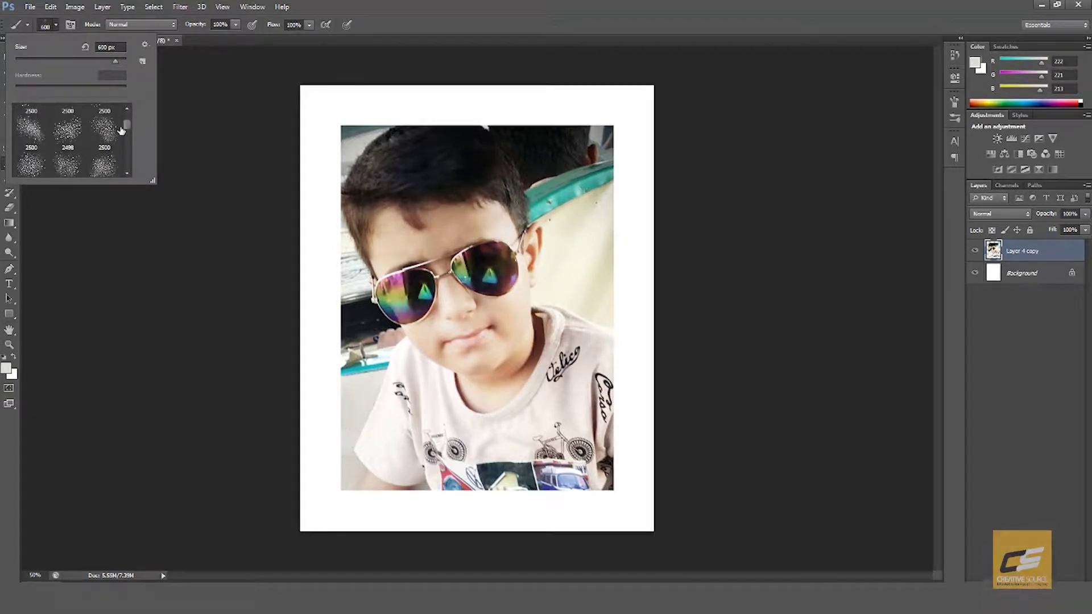
scroll(127, 137, down, 2)
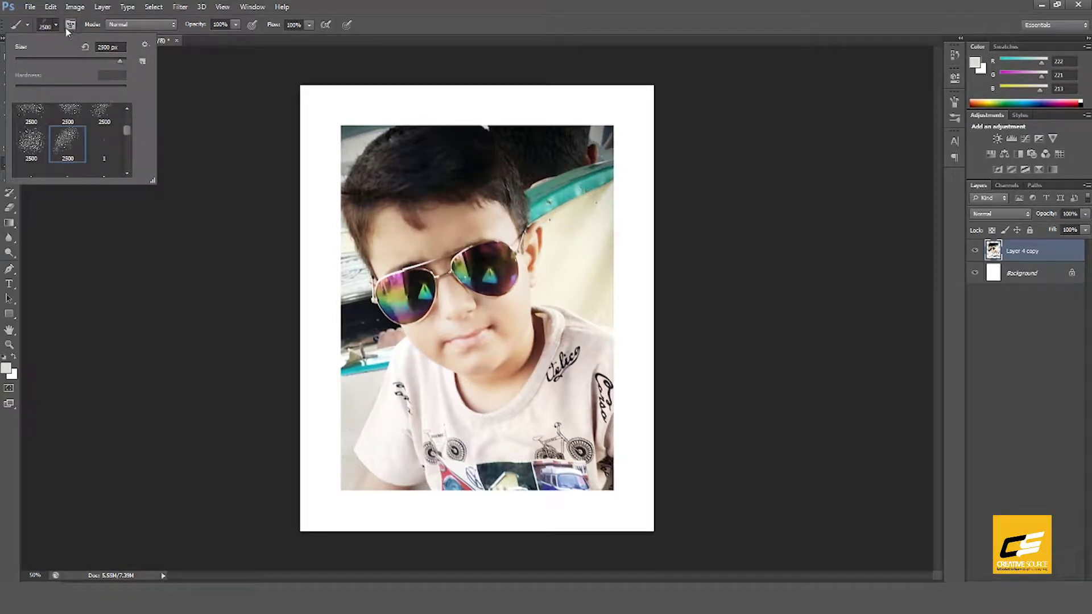
key(Return)
key(bracketleft)
drag(711, 188, 455, 370)
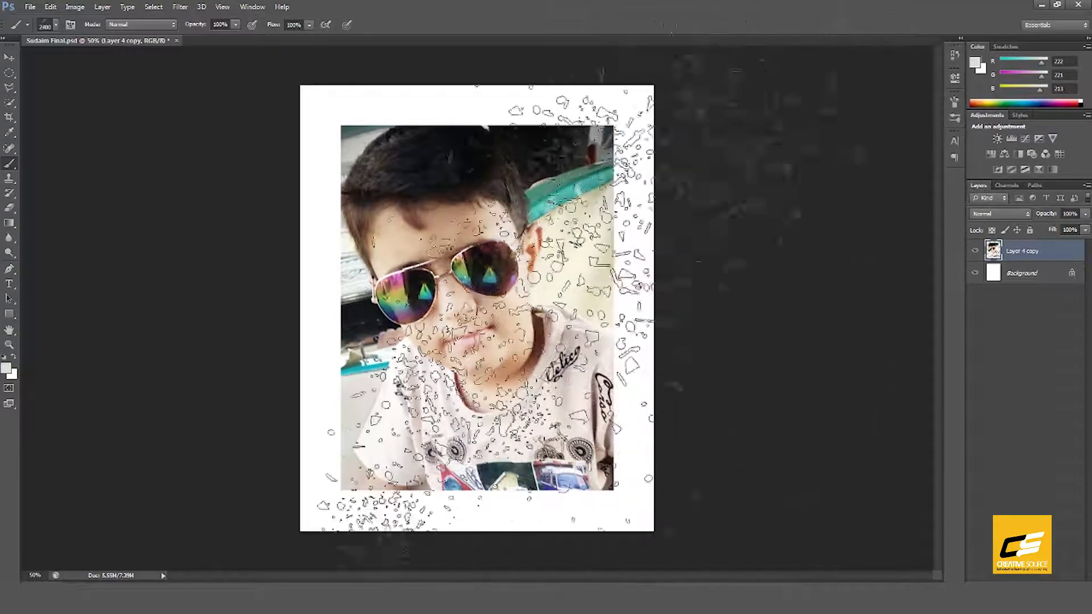
key(bracketleft)
key(bracketleft)
key(bracketleft)
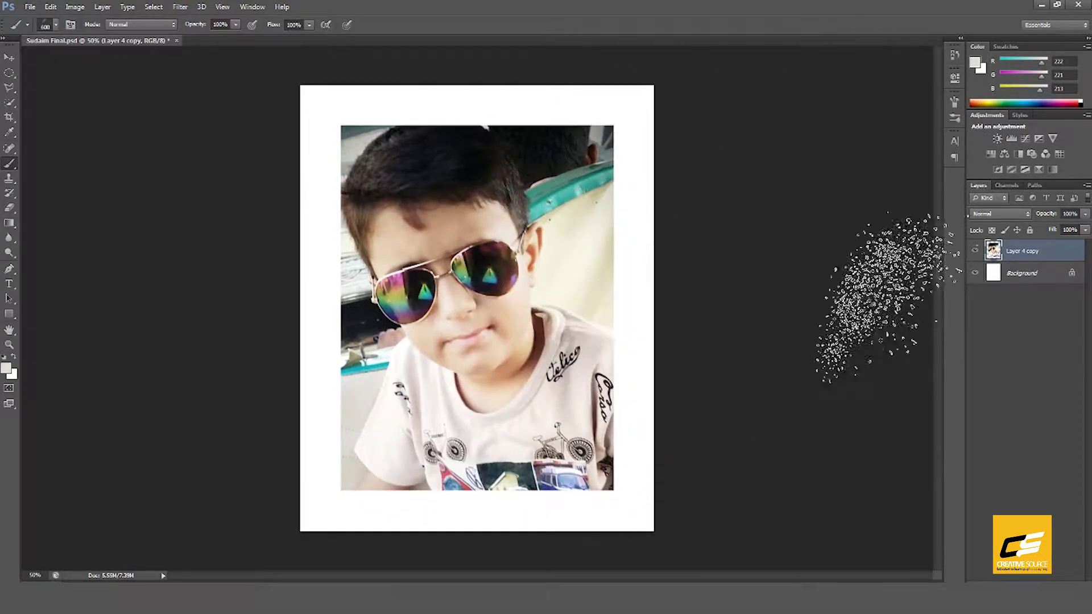
- Add a layer mask to the portrait and invert it to hide the photo
click(1016, 250)
key(d)
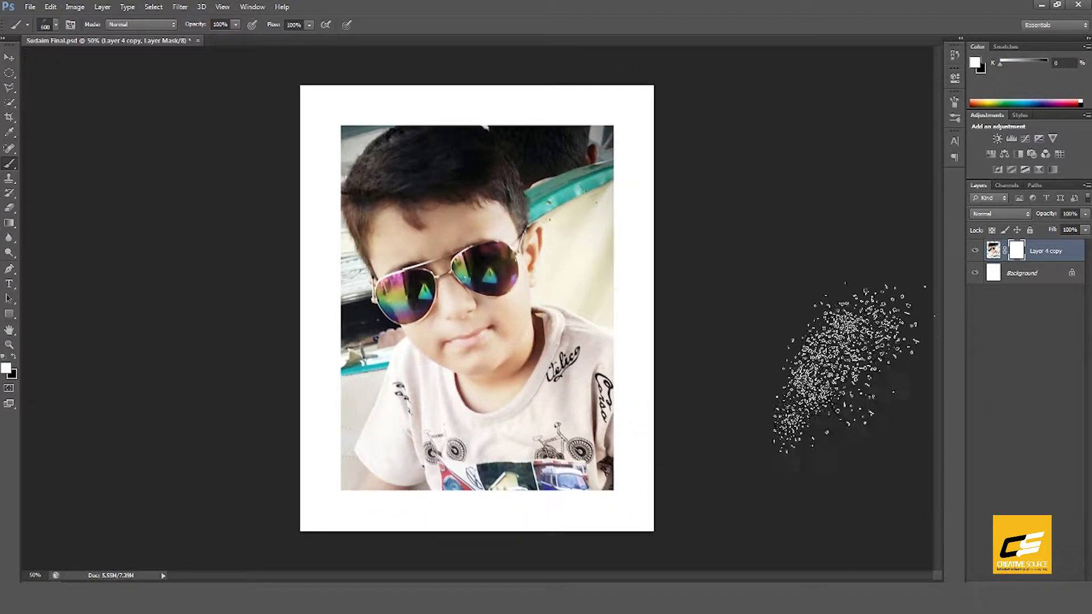
key(ctrl+i)
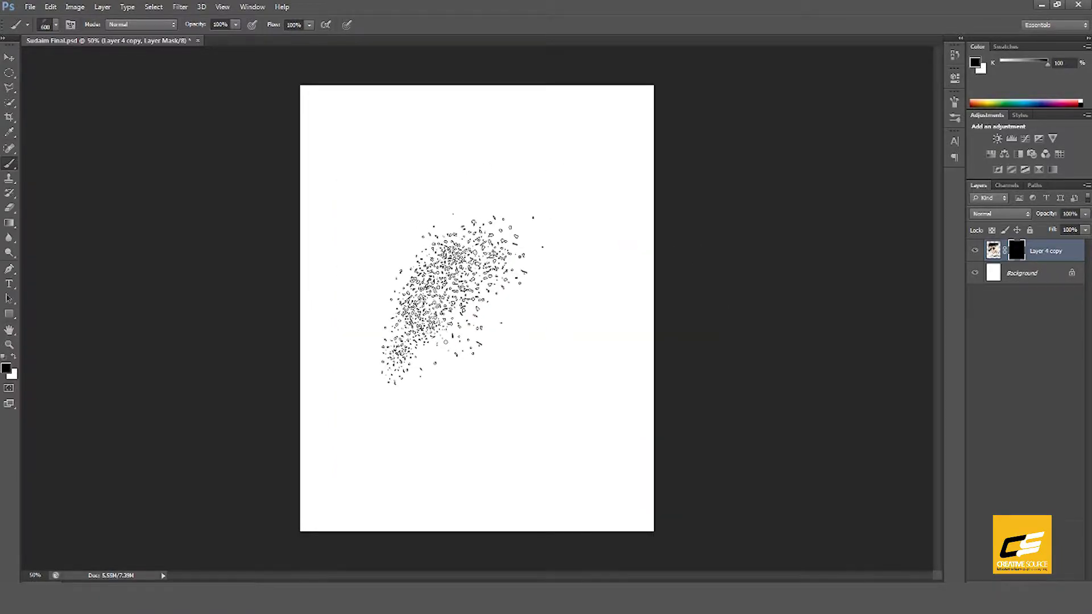
- Stamp 900 px scatter particles over the sunglasses, then resize the brush to 200 px
key(bracketright)
key(bracketright)
key(bracketright)
click(495, 315)
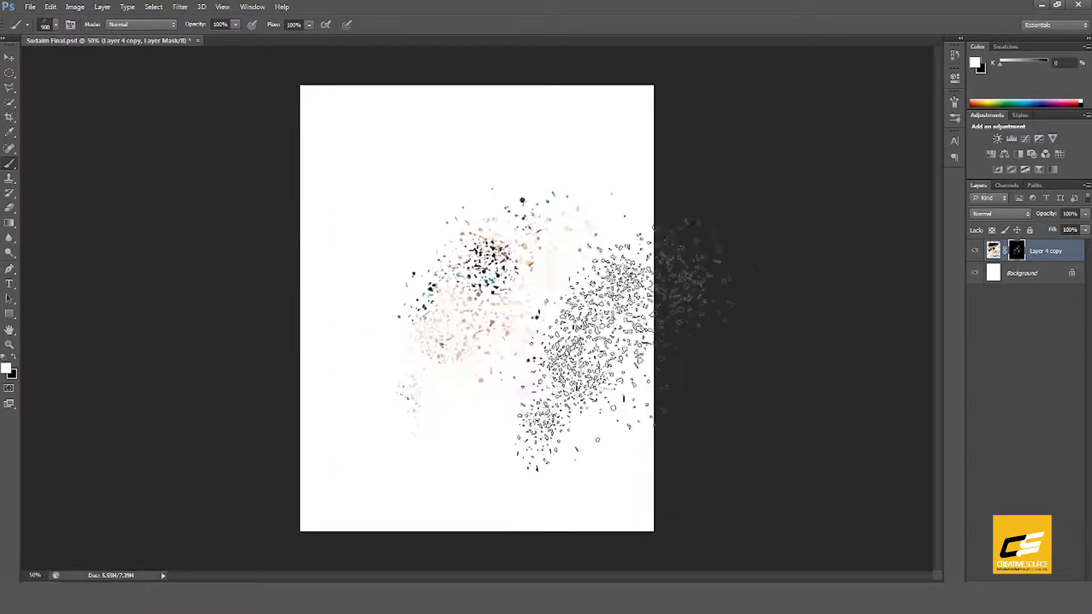
key(bracketright)
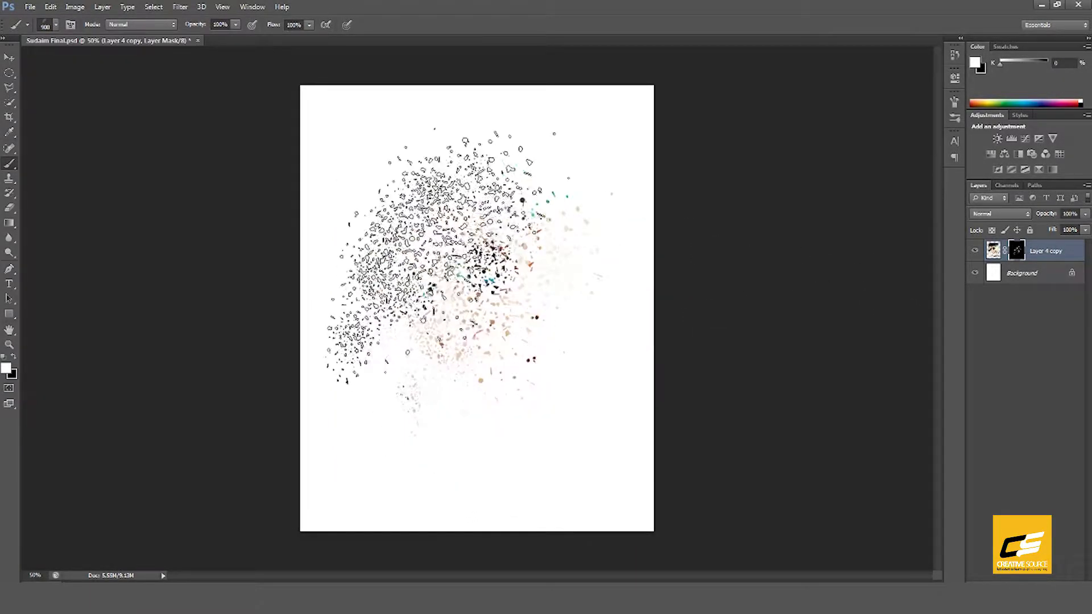
key(bracketright)
key(bracketright)
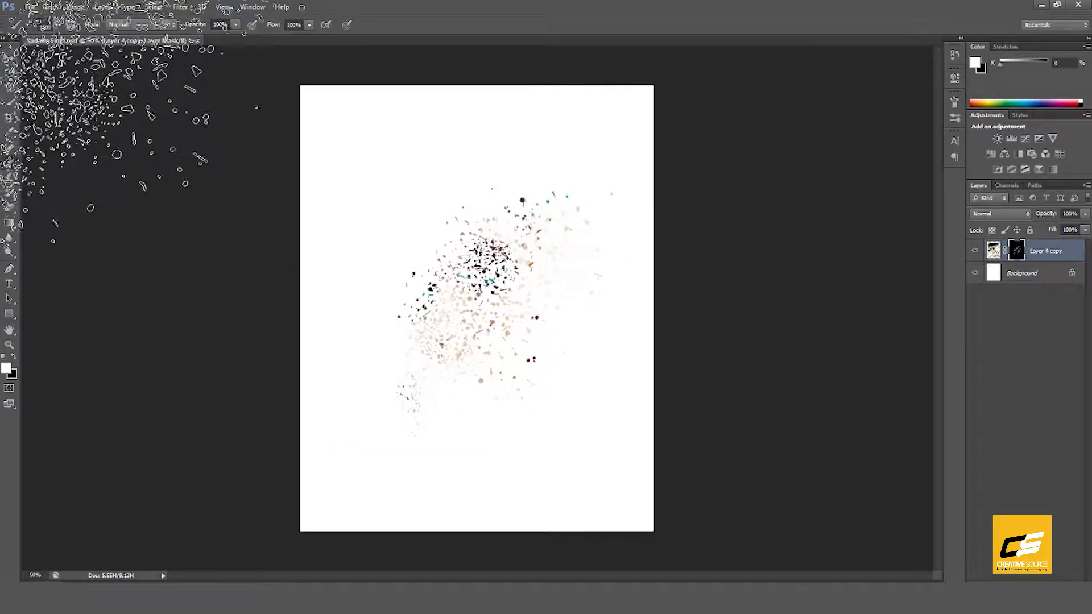
key(bracketleft)
key(bracketleft)
key(bracketleft)
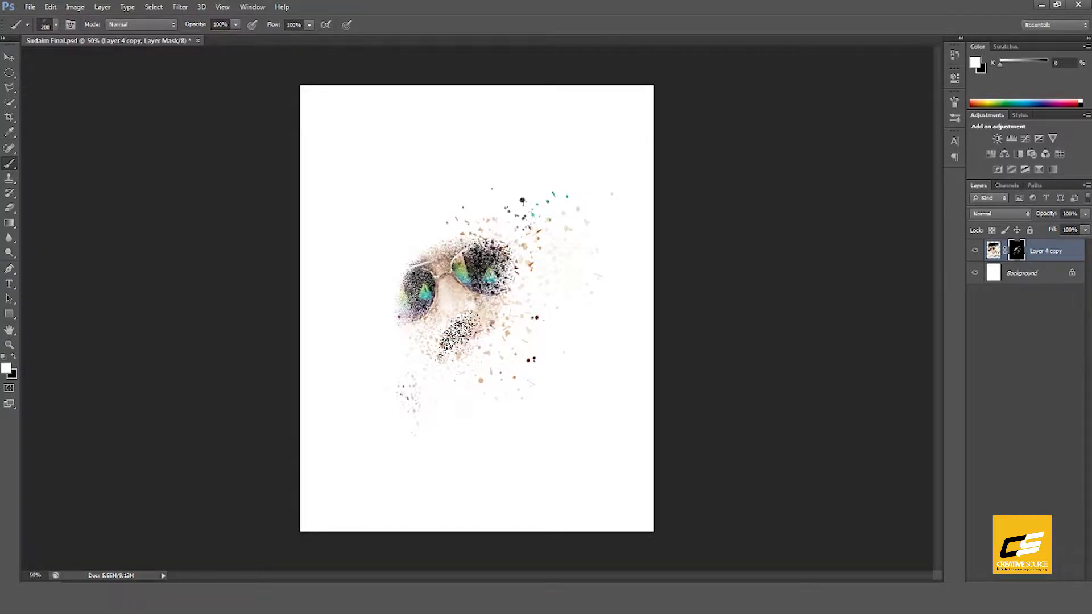
- Switch to the 2498 px scatter brush preset
click(56, 25)
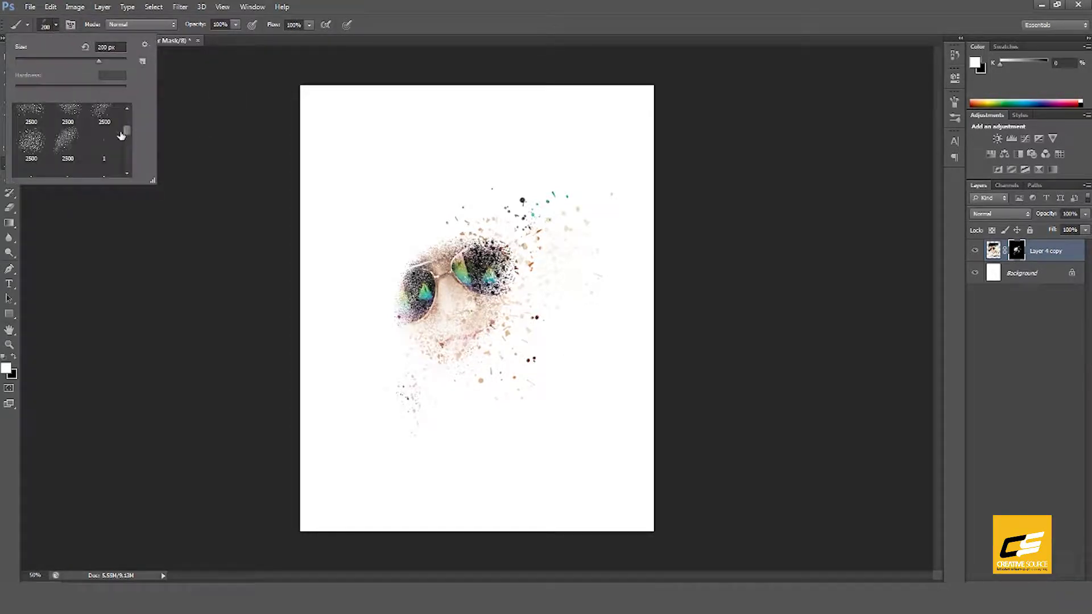
scroll(128, 128, down, 2)
scroll(128, 127, down, 2)
scroll(126, 128, up, 1)
click(70, 132)
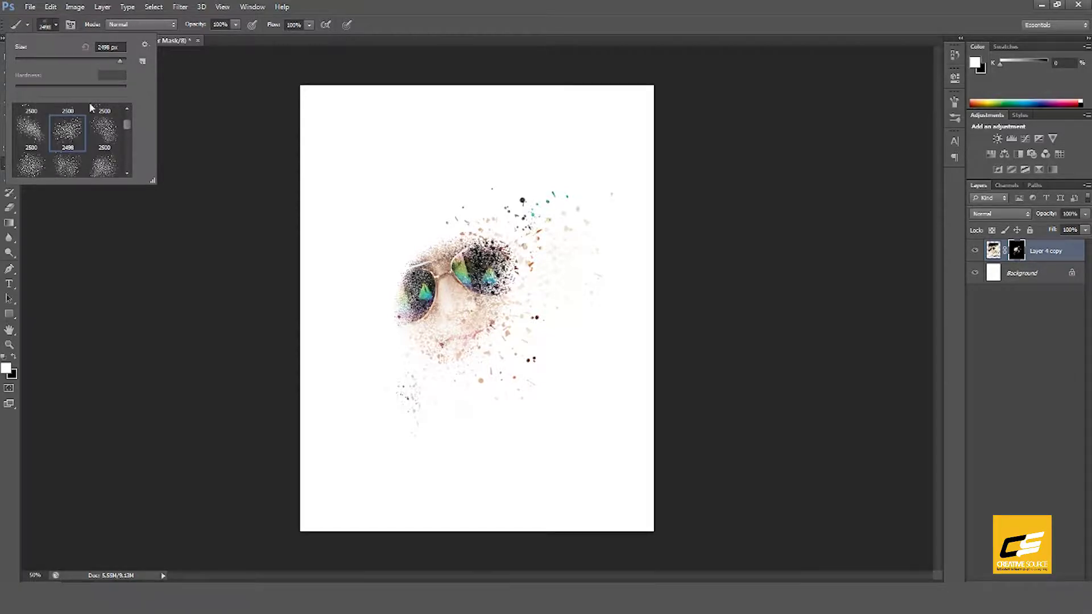
click(58, 27)
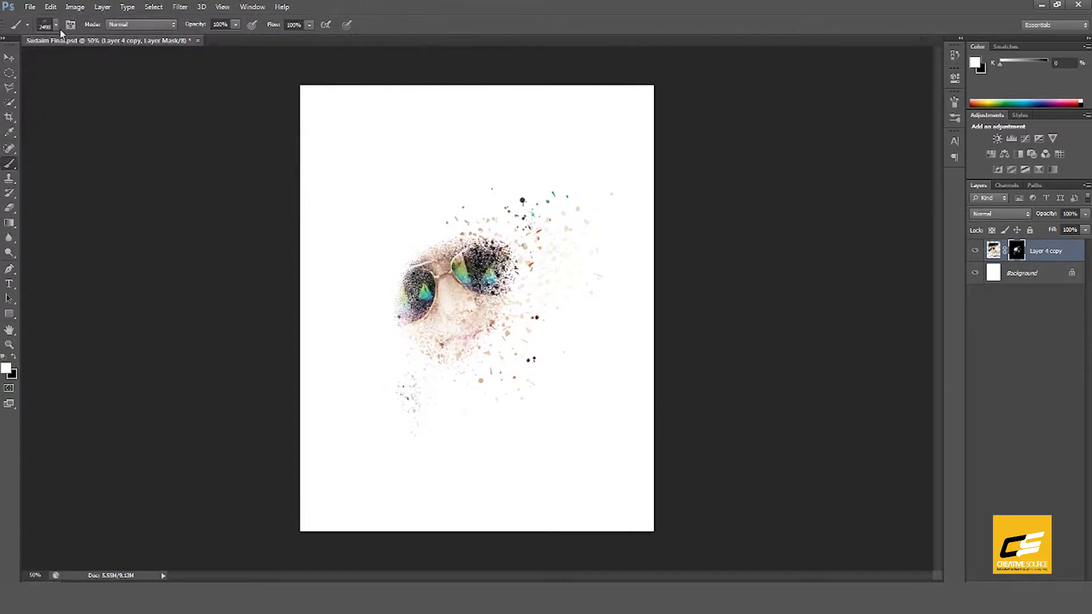
click(56, 25)
click(547, 19)
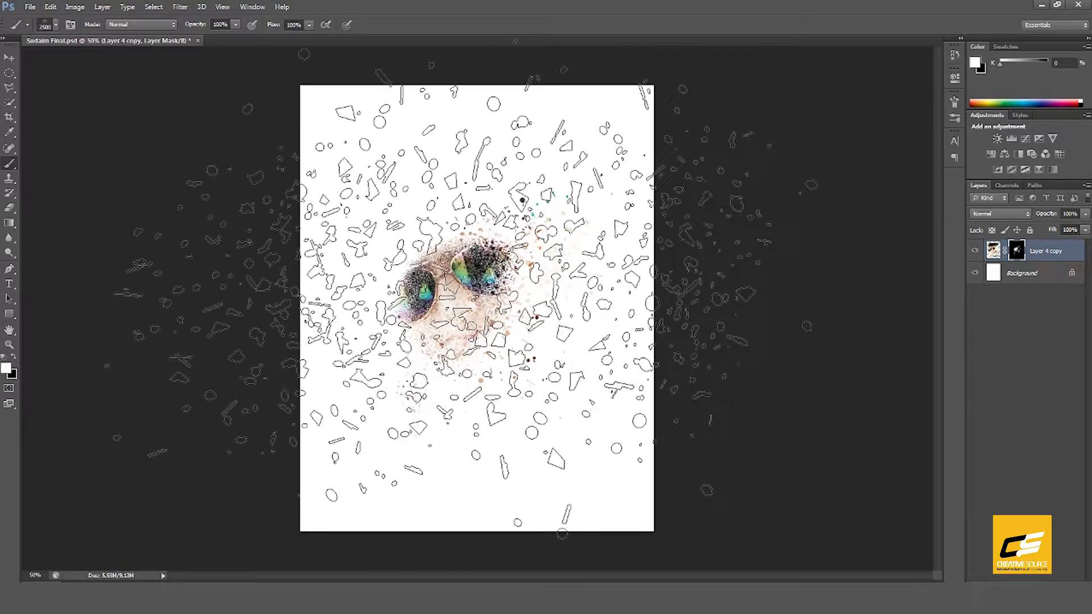
- Paint more photo particles around the glasses at about 1300 px
key(bracketleft)
key(bracketleft)
key(bracketleft)
key(bracketleft)
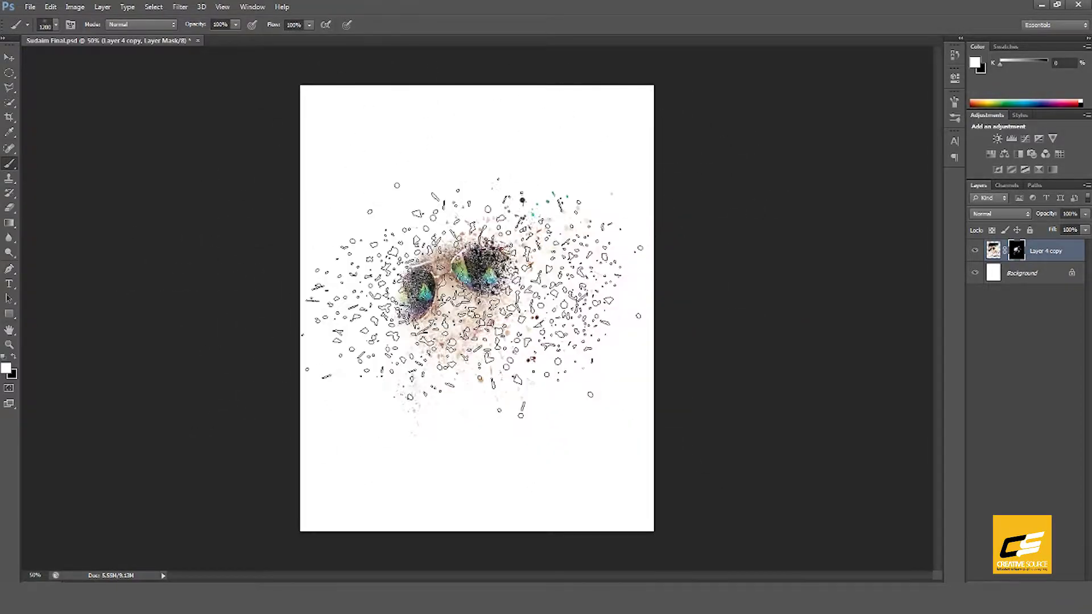
click(586, 364)
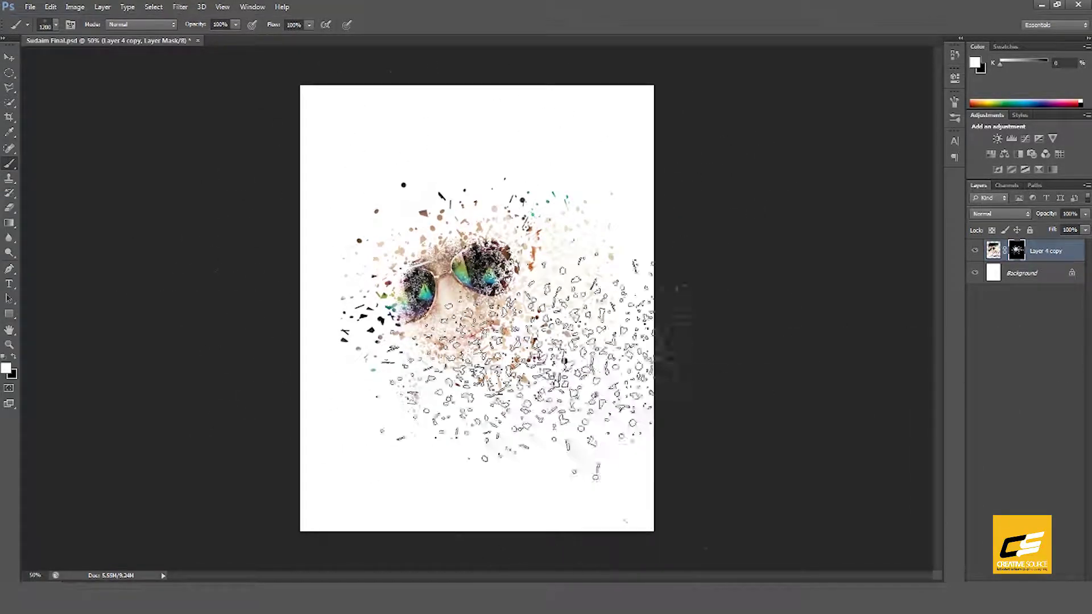
click(70, 25)
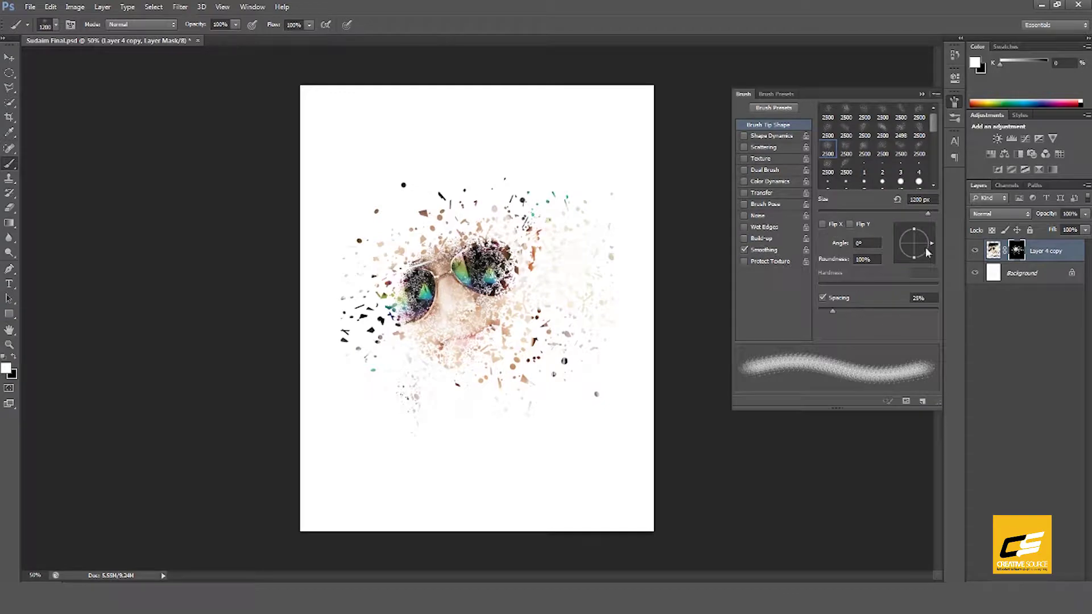
- Rotate the brush tip downward and stamp 1500 px particles around the face
drag(931, 242, 913, 259)
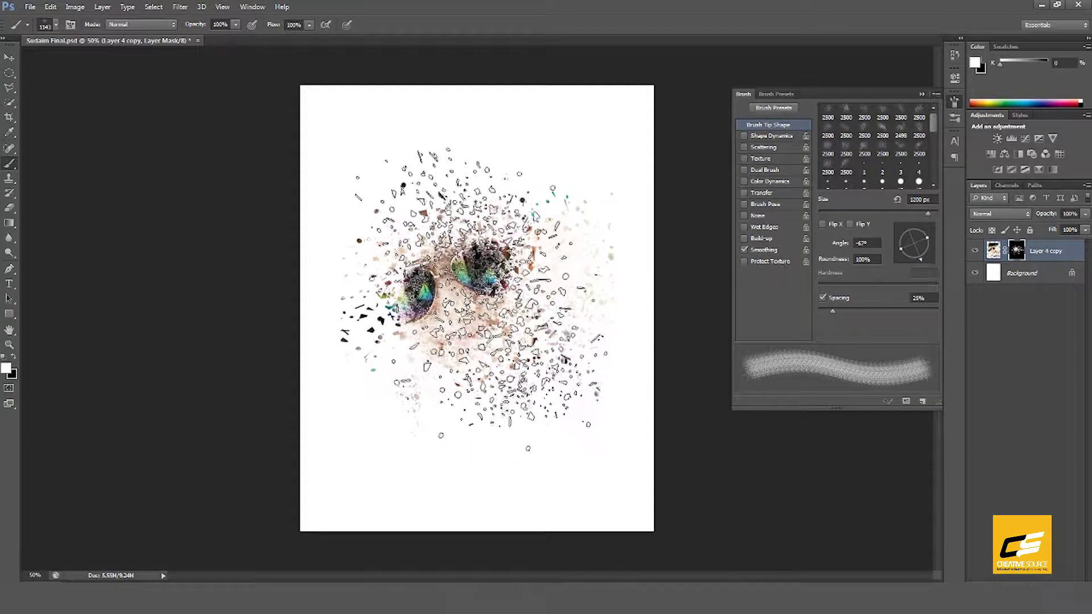
key(bracketright)
key(bracketright)
key(bracketright)
click(472, 296)
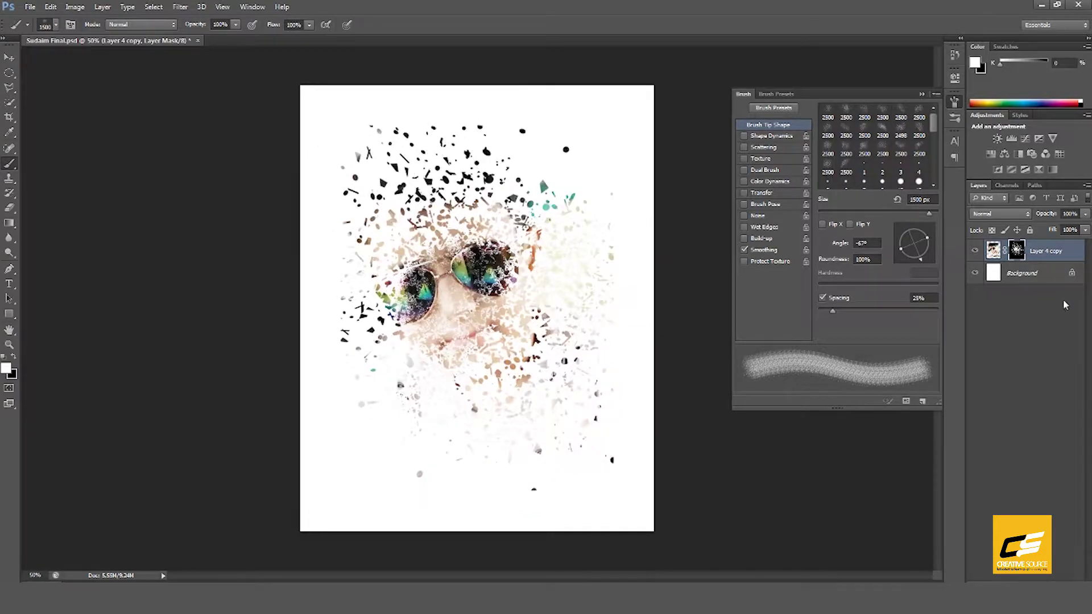
- Paint the face, chin and neck back in at 500 px, then enlarge and re-rotate the tip
key(bracketleft)
key(bracketleft)
key(bracketleft)
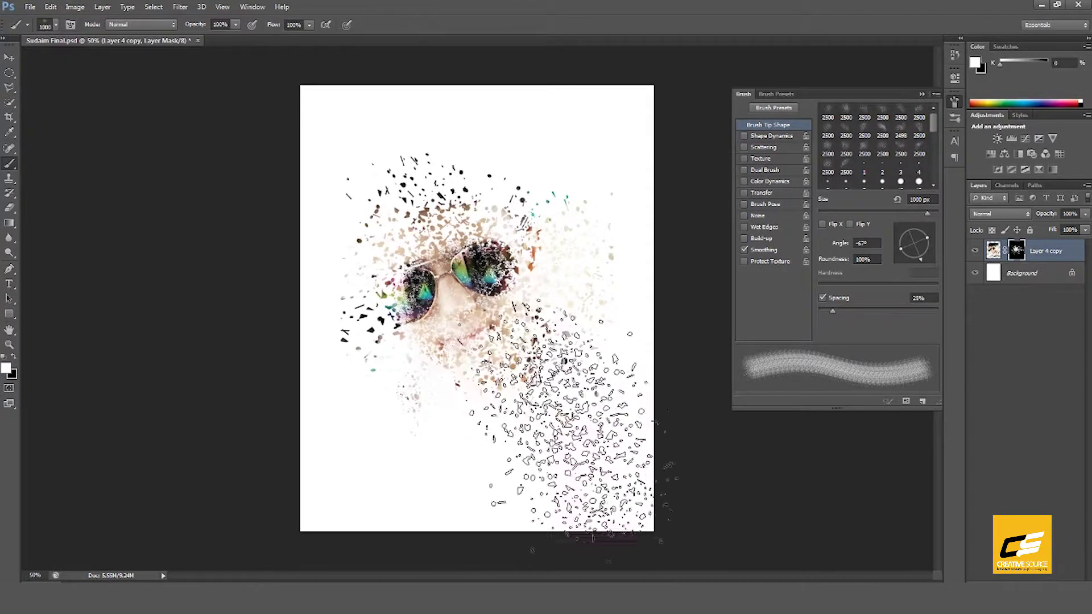
key(bracketleft)
key(bracketleft)
key(bracketleft)
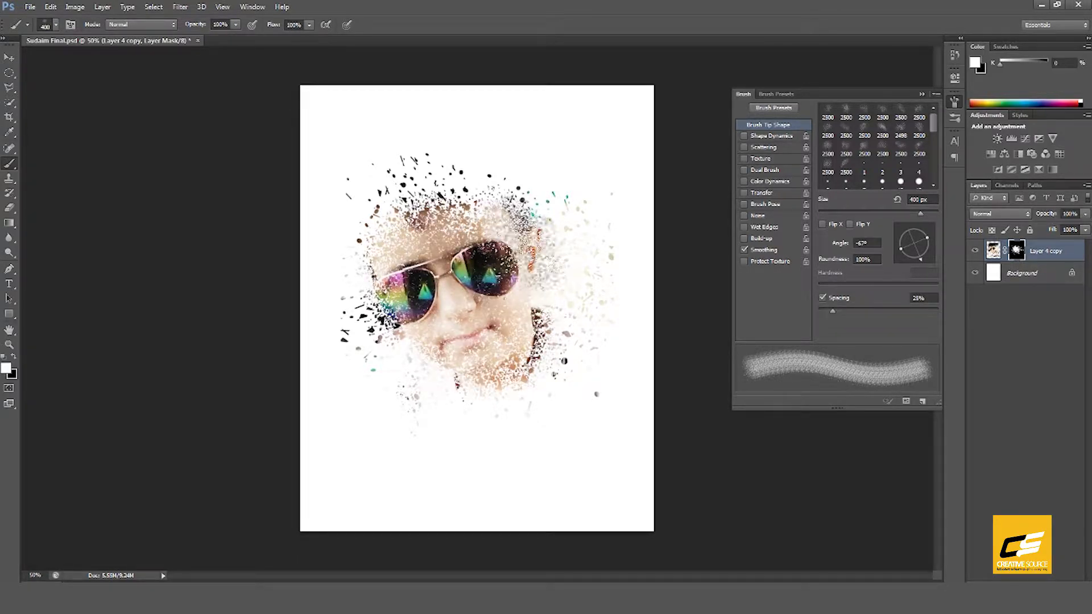
drag(407, 242, 528, 269)
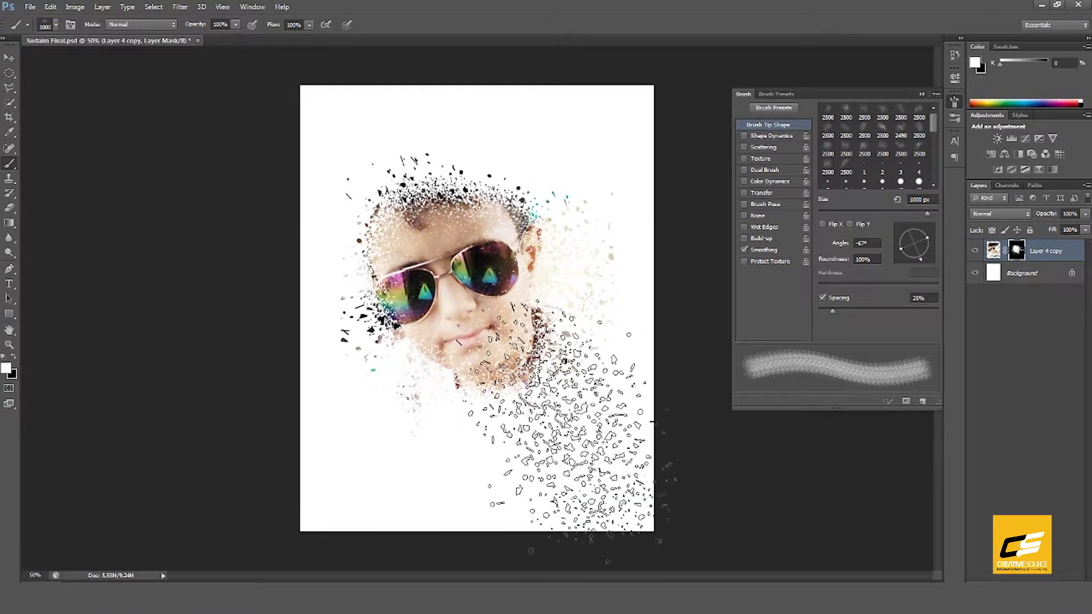
drag(574, 410, 487, 427)
key(bracketright)
key(bracketright)
key(bracketright)
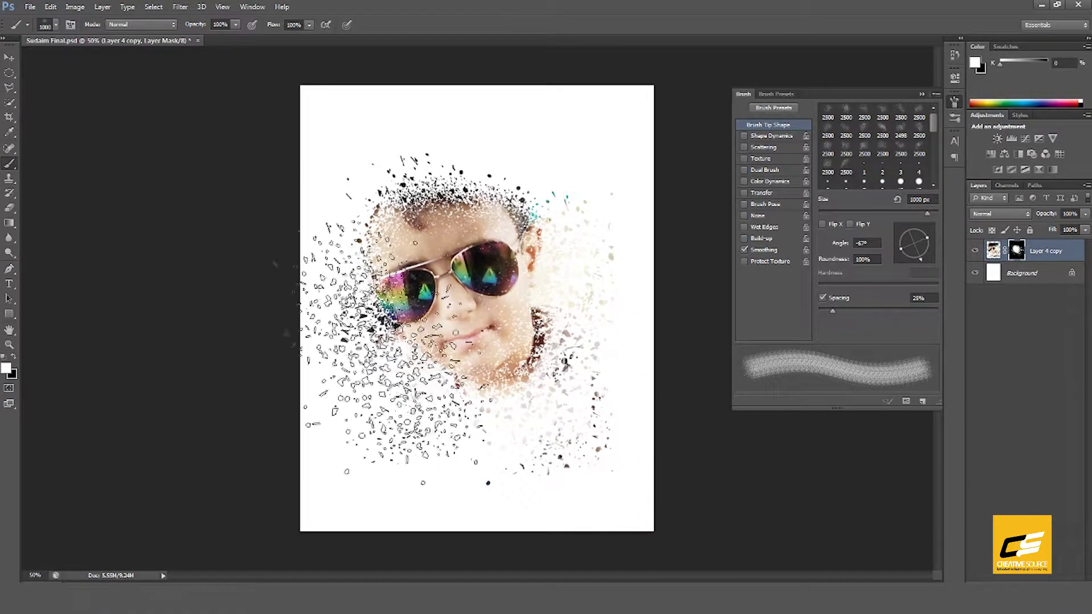
drag(909, 265, 904, 261)
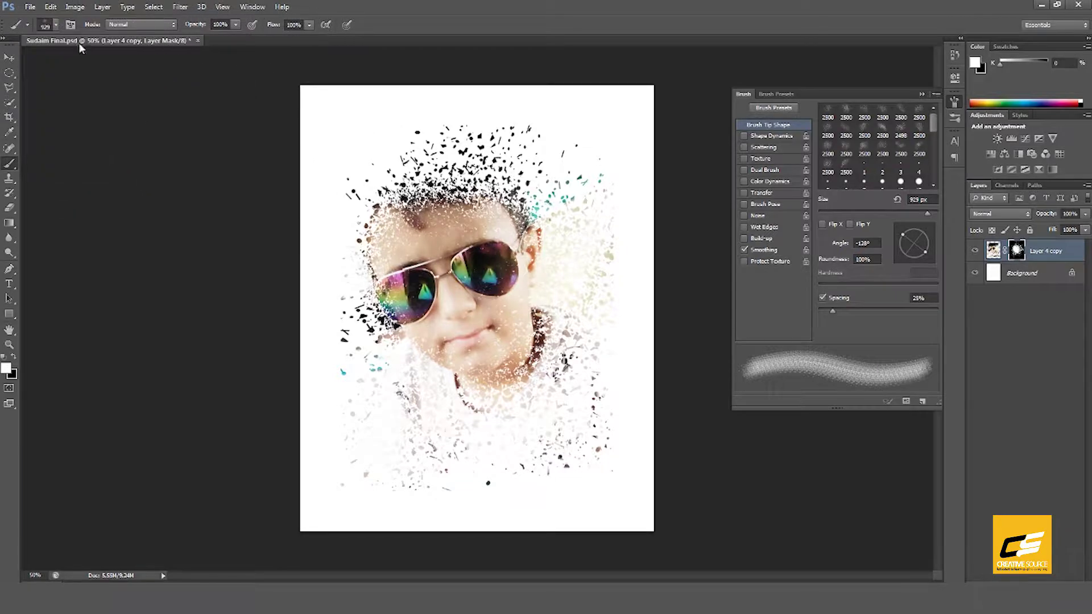
- Pick a 2500 px scatter brush and shrink it to 700 px
click(56, 26)
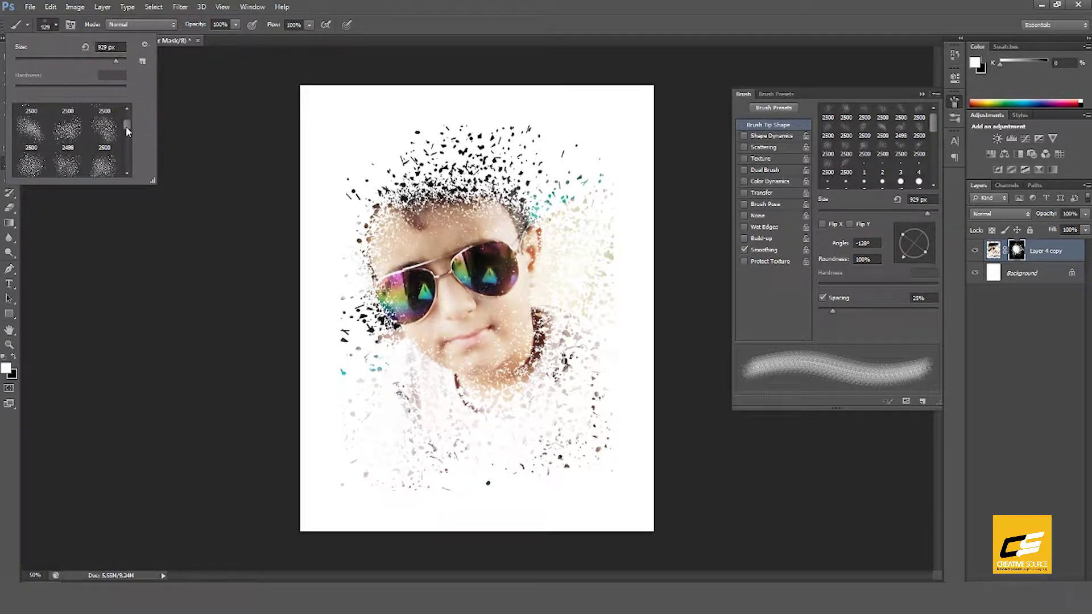
drag(125, 126, 127, 131)
click(31, 170)
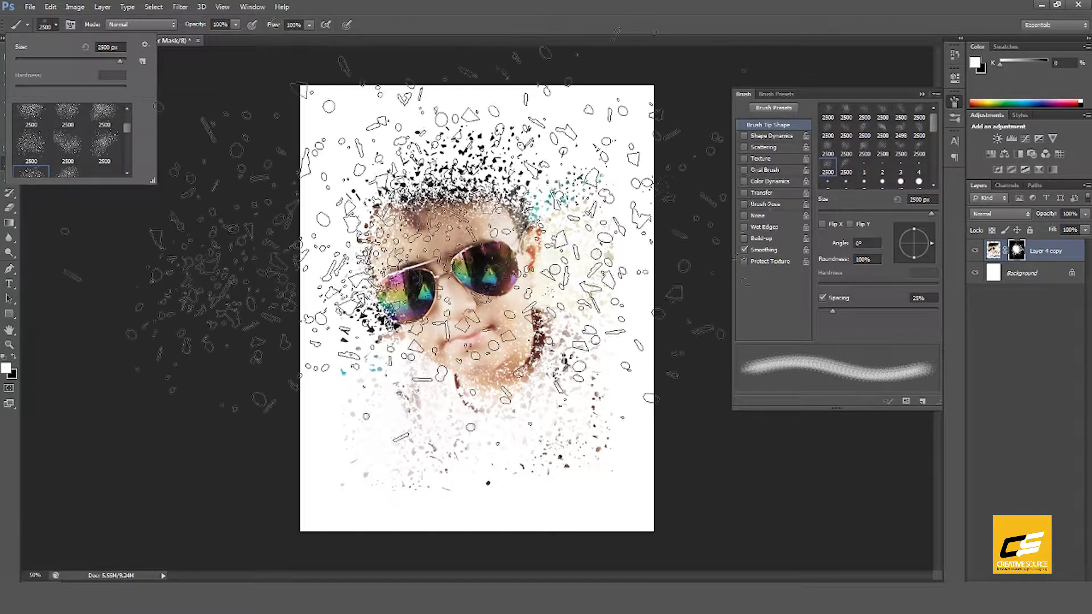
click(548, 32)
key(bracketleft)
key(bracketleft)
key(bracketleft)
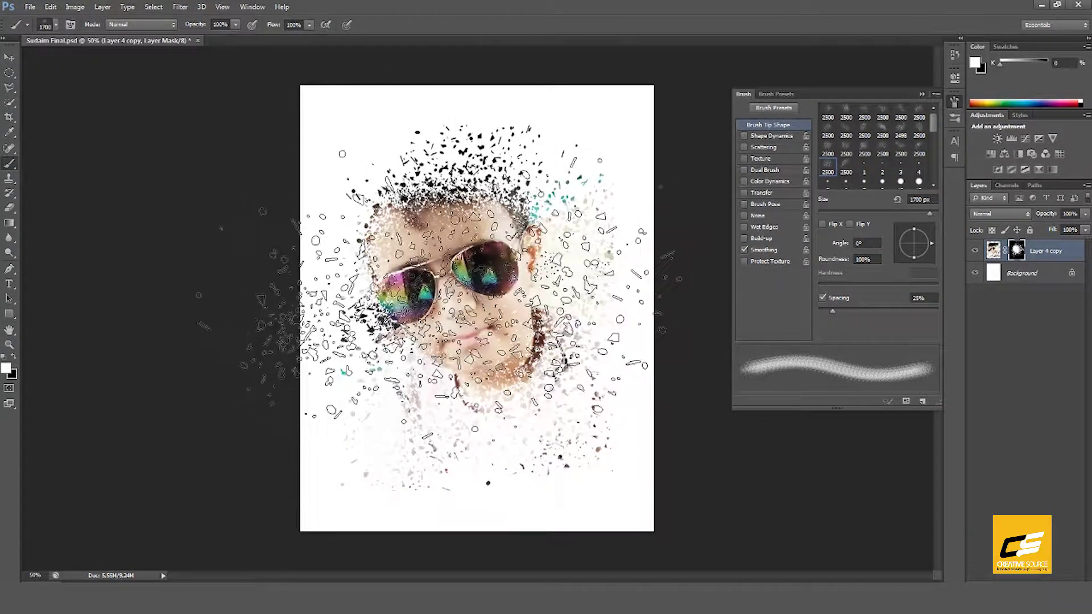
key(bracketleft)
key(bracketleft)
key(bracketleft)
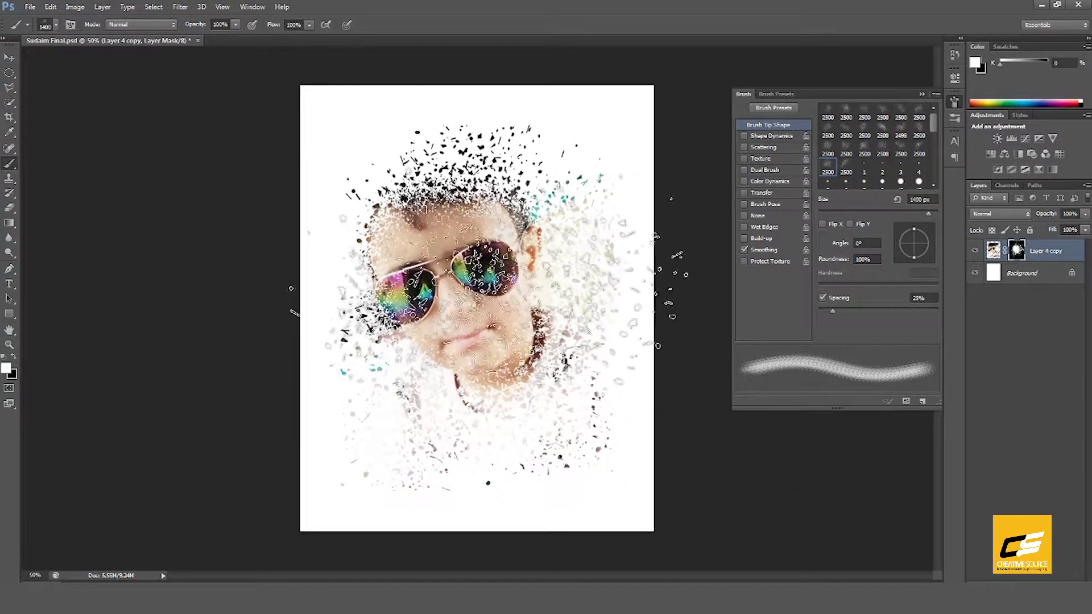
- Paint particles across the face, chin, neck, forehead and top of the hair
mouse_move(432, 187)
mouse_down()
mouse_move(449, 205)
mouse_move(410, 307)
mouse_move(478, 330)
mouse_move(523, 228)
mouse_move(398, 307)
mouse_move(625, 416)
mouse_move(449, 318)
mouse_move(569, 398)
mouse_move(399, 199)
mouse_move(455, 165)
mouse_up()
drag(546, 438, 495, 347)
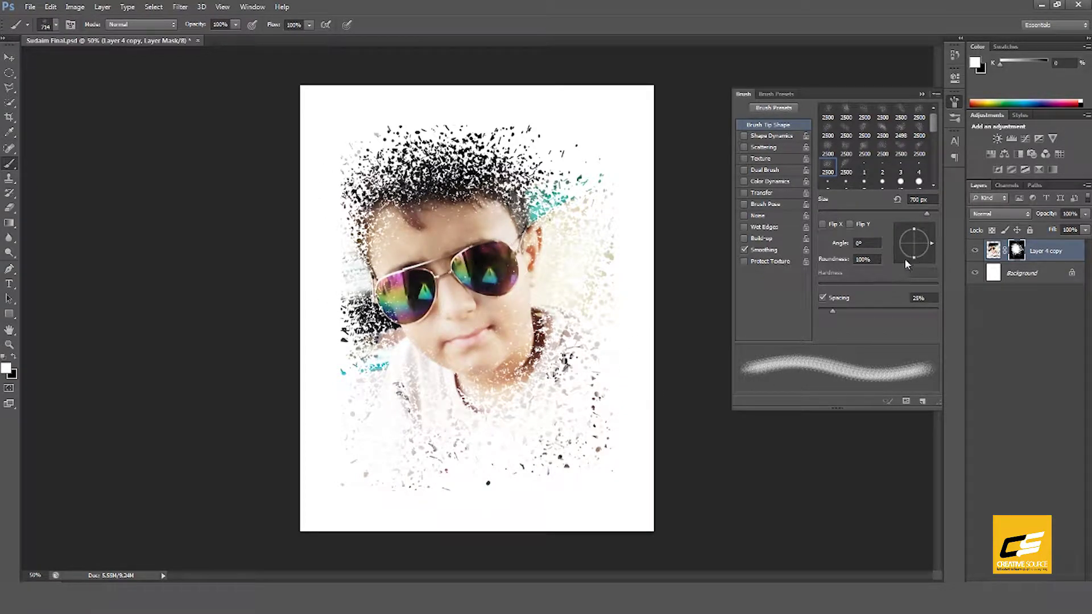
mouse_move(449, 171)
mouse_down()
mouse_move(466, 182)
mouse_move(433, 204)
mouse_move(484, 256)
mouse_up()
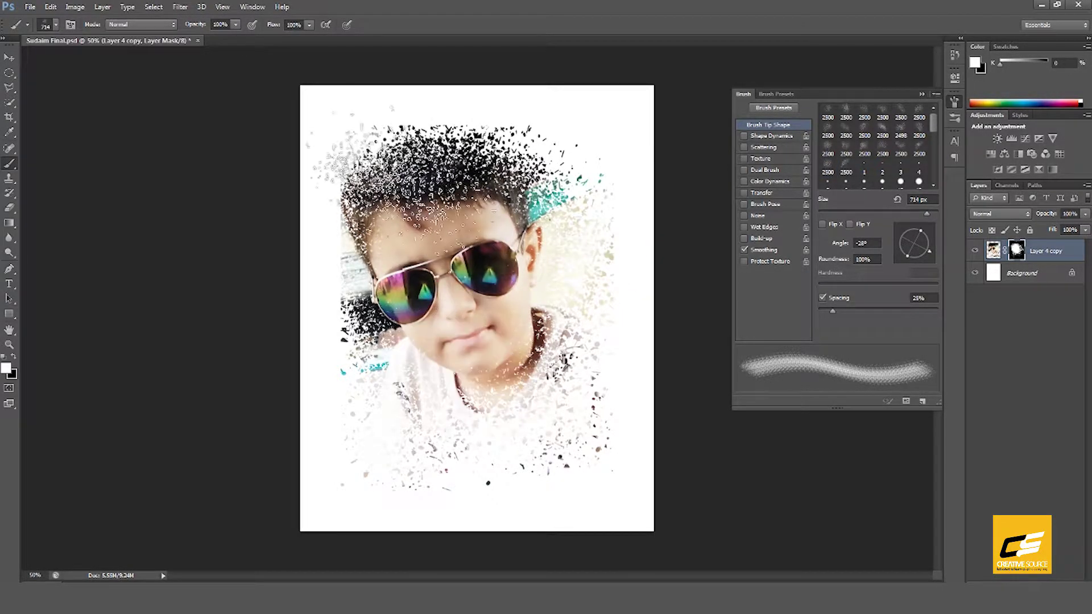
drag(421, 177, 398, 205)
drag(450, 91, 398, 82)
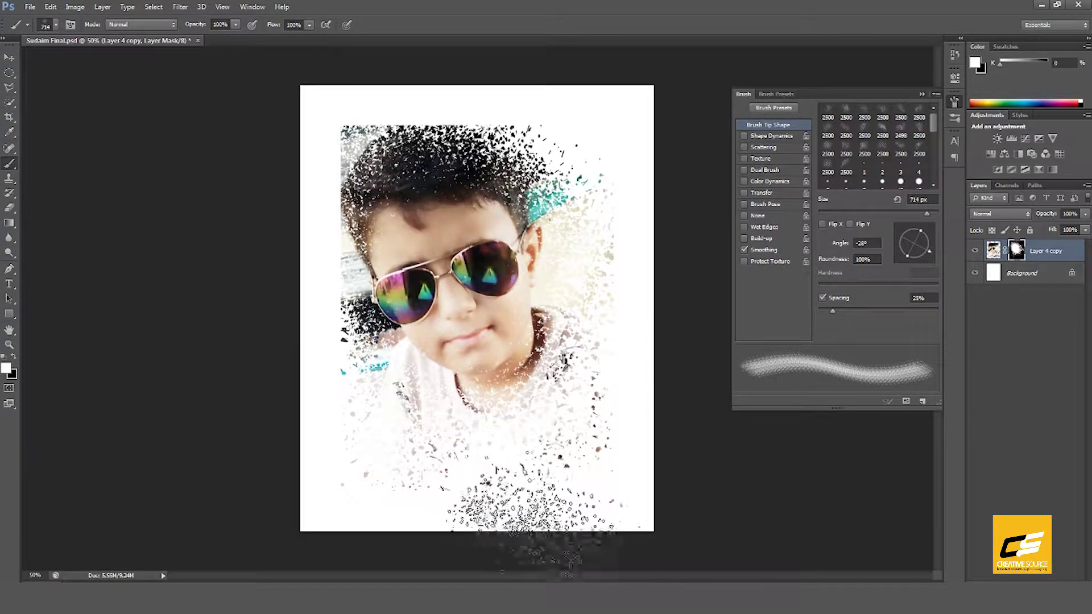
- Toggle black/white to restore the upper-left hair and disperse the cyan stripe
click(743, 97)
key(x)
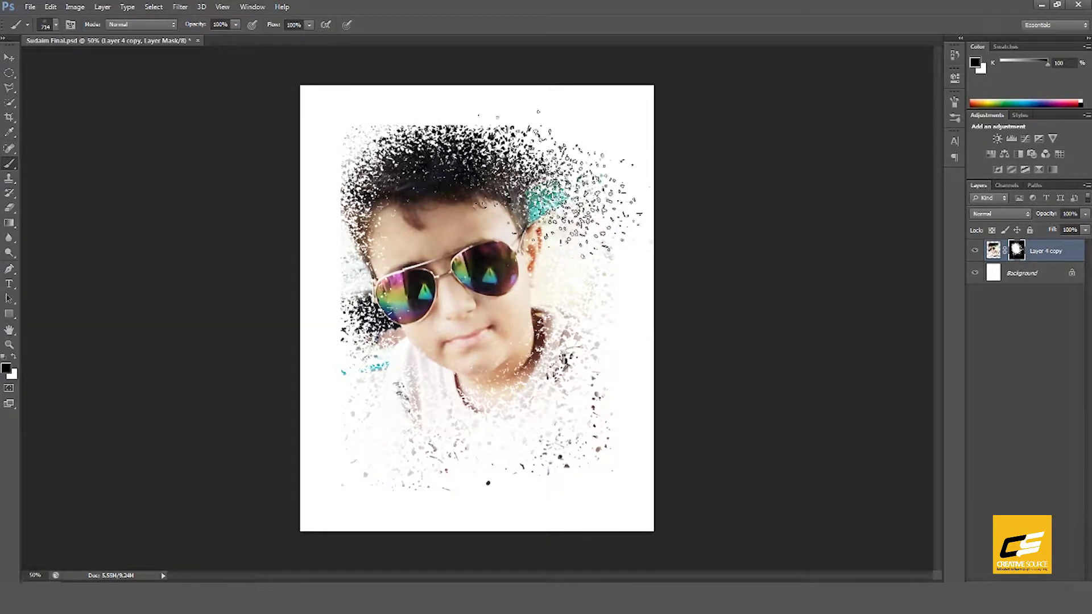
key(x)
drag(563, 193, 432, 227)
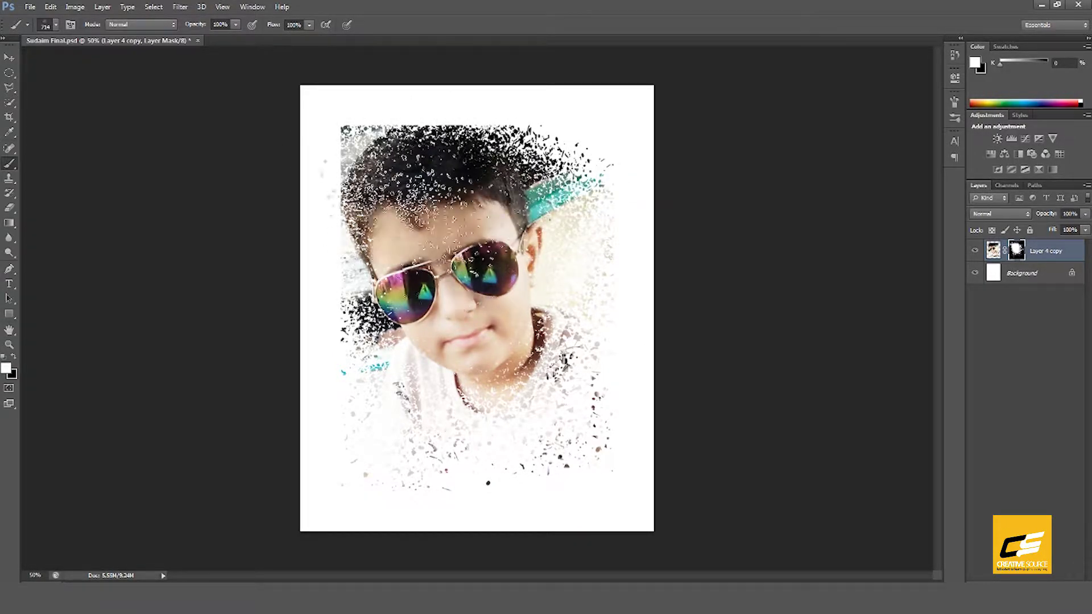
key(x)
drag(654, 301, 591, 193)
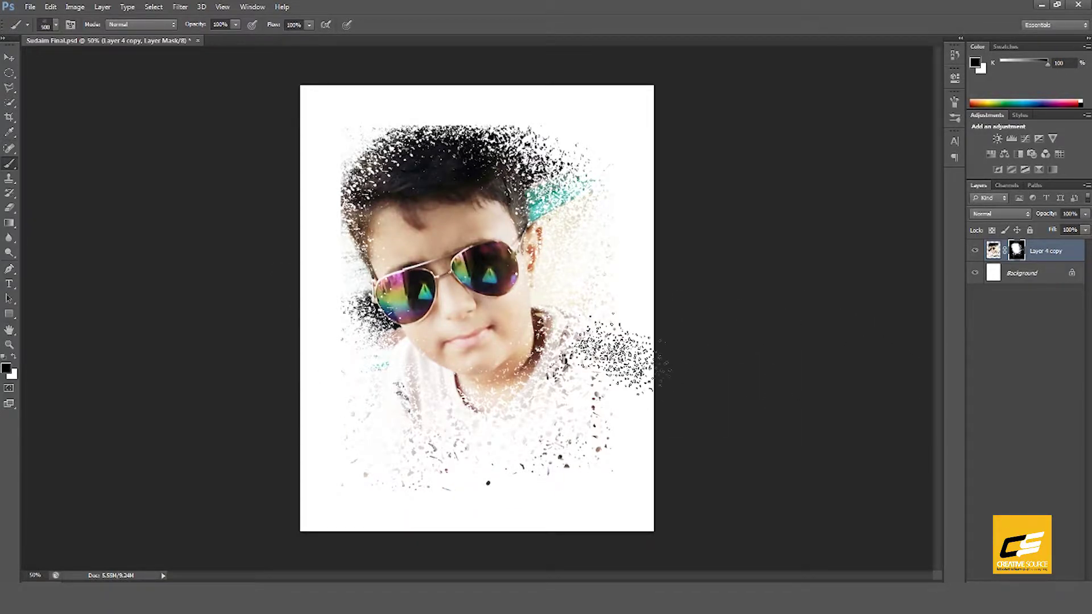
- Pick a large scatter brush and create a new layer above the Background
click(56, 25)
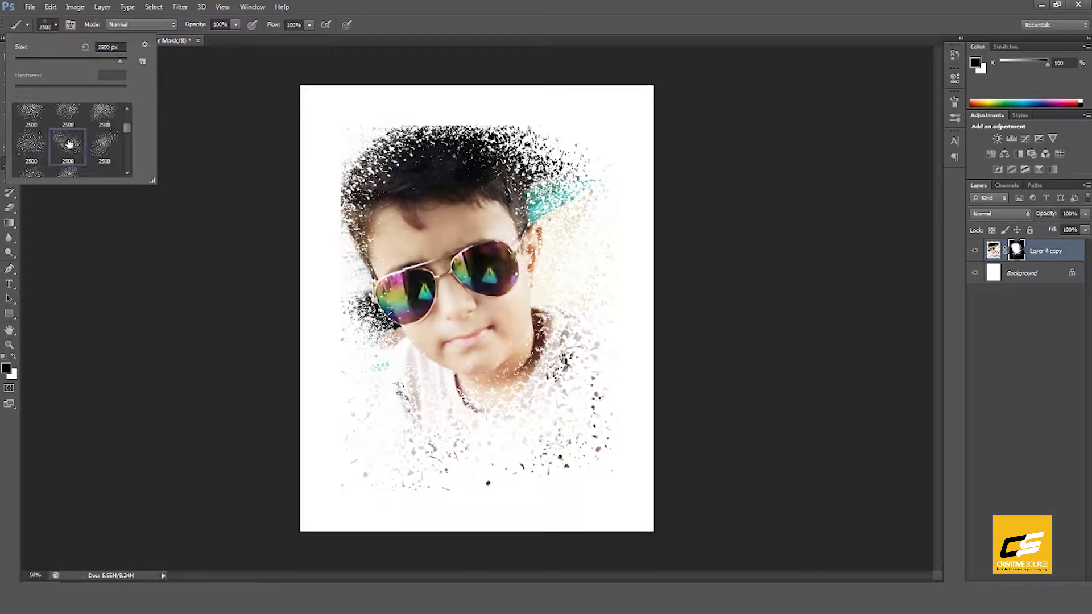
click(63, 27)
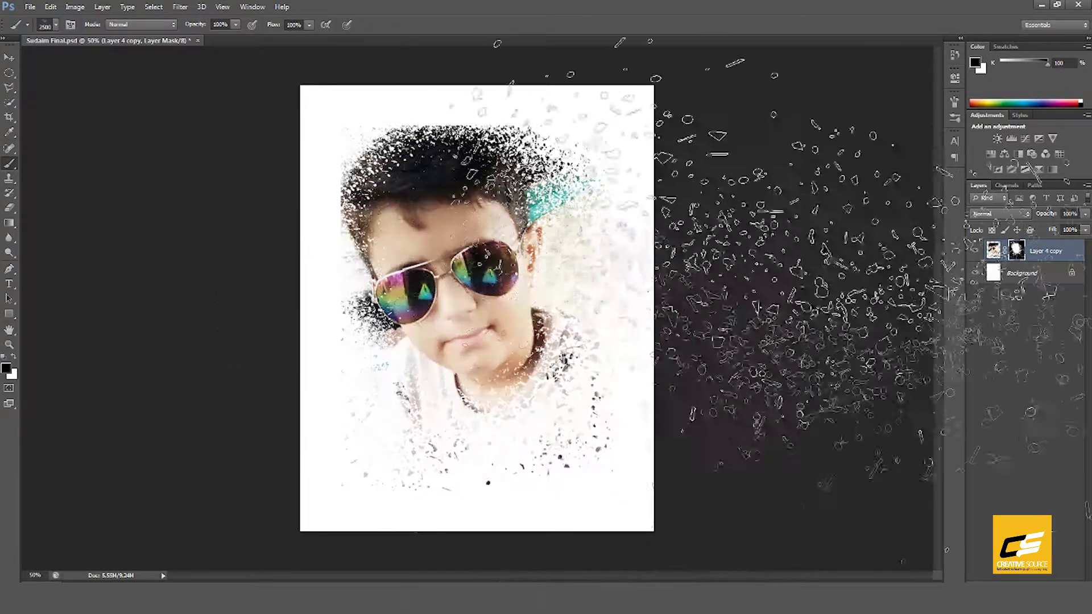
click(1047, 279)
key(ctrl+shift+n)
key(Return)
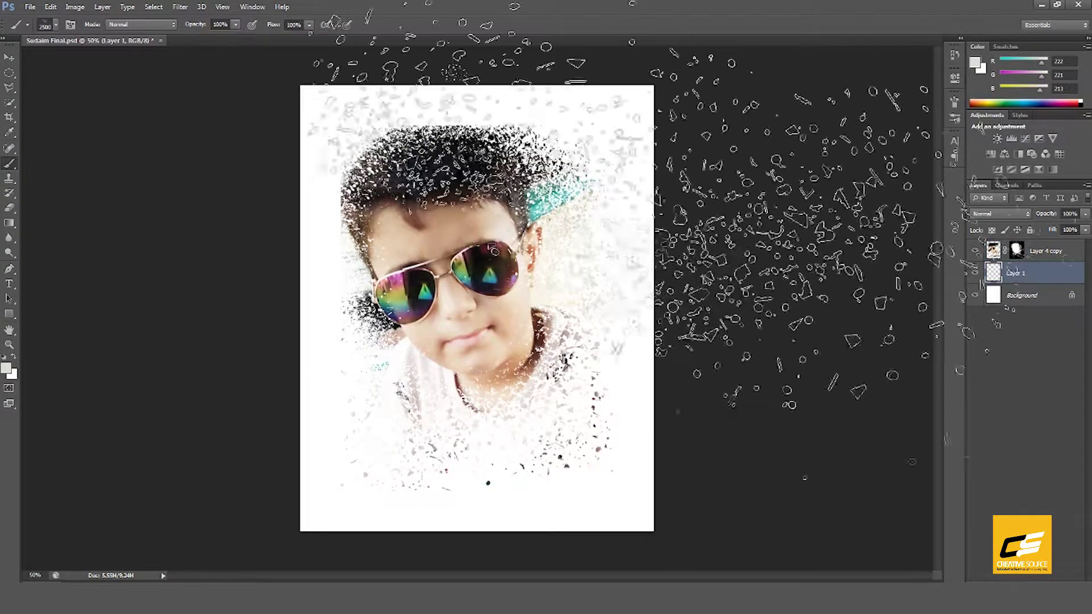
- Stamp sampled light grey particles over the lower canvas and around the head at about 1200 px
alt+click(517, 431)
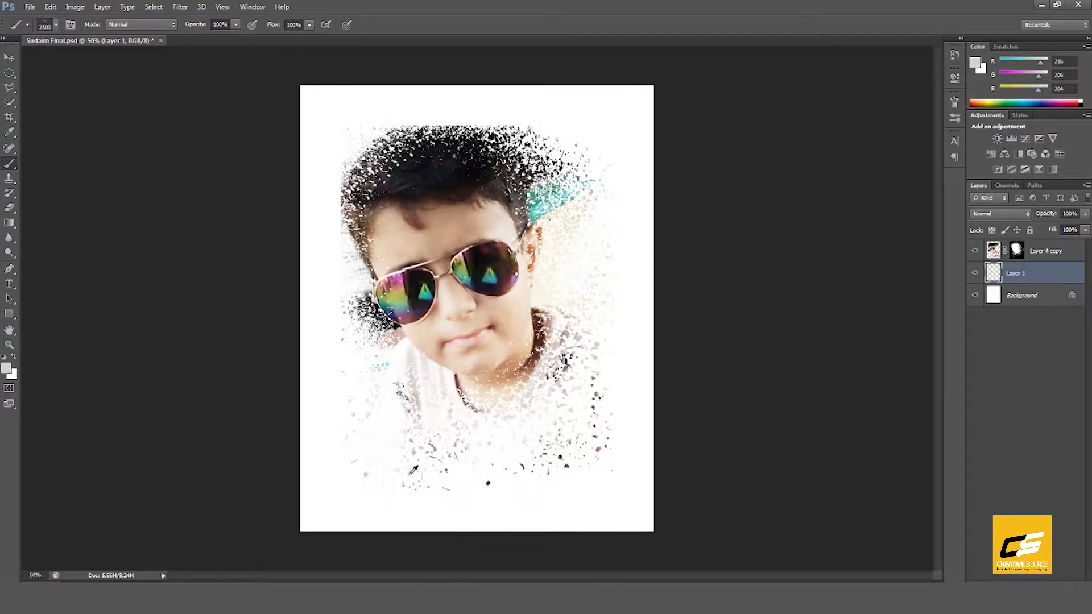
click(458, 390)
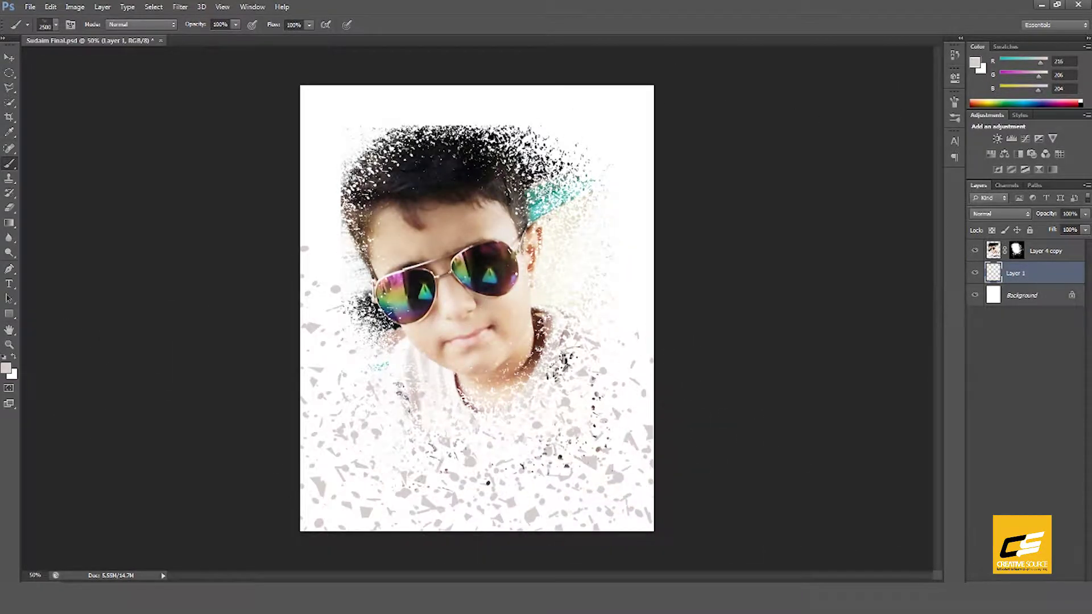
key(ctrl+z)
key(bracketleft)
key(bracketleft)
key(bracketleft)
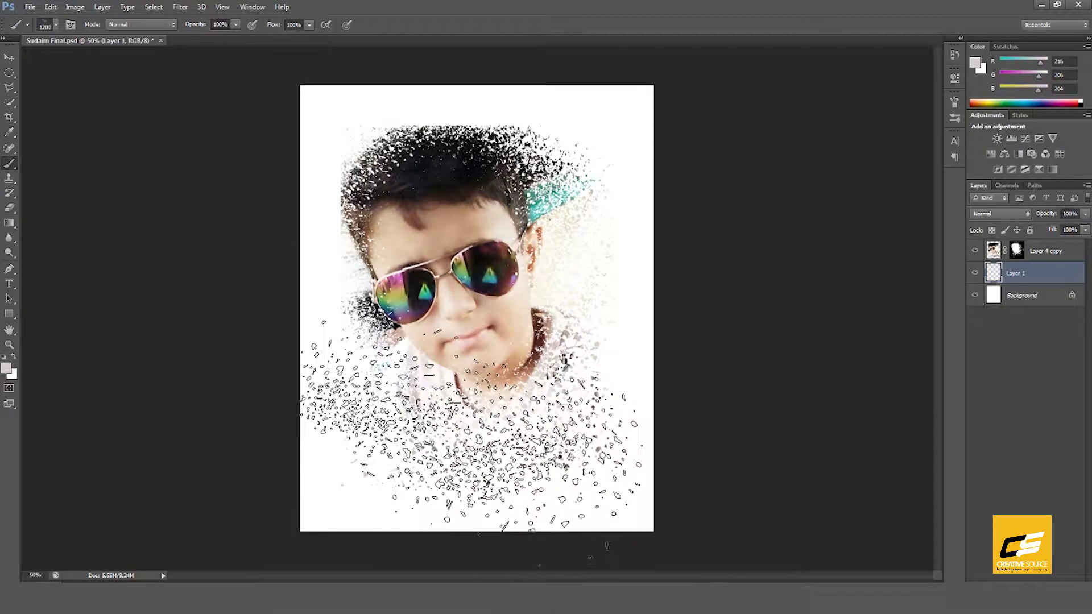
click(472, 425)
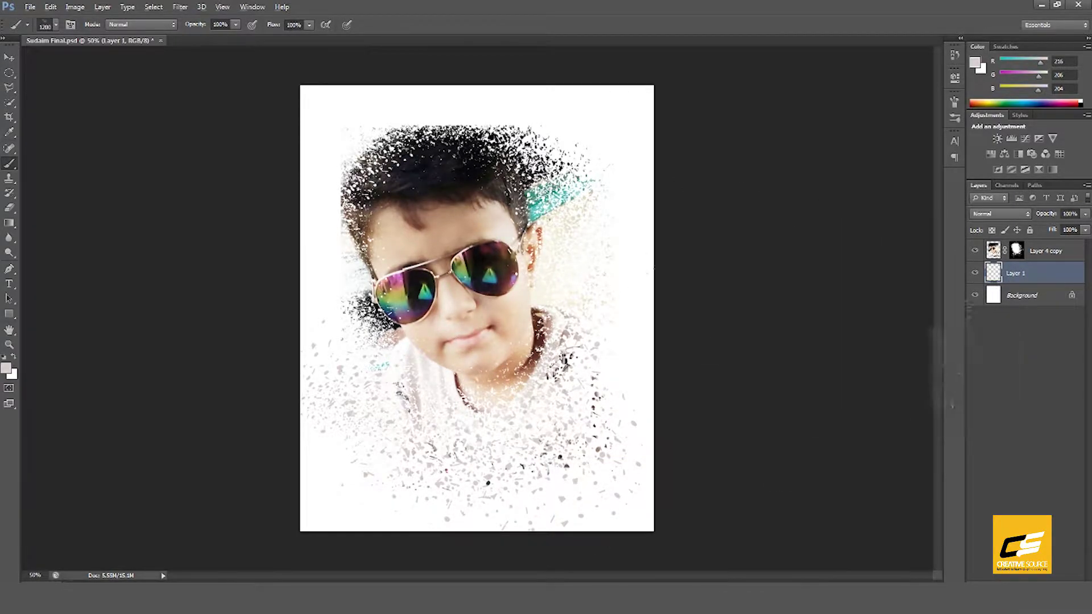
alt+click(603, 341)
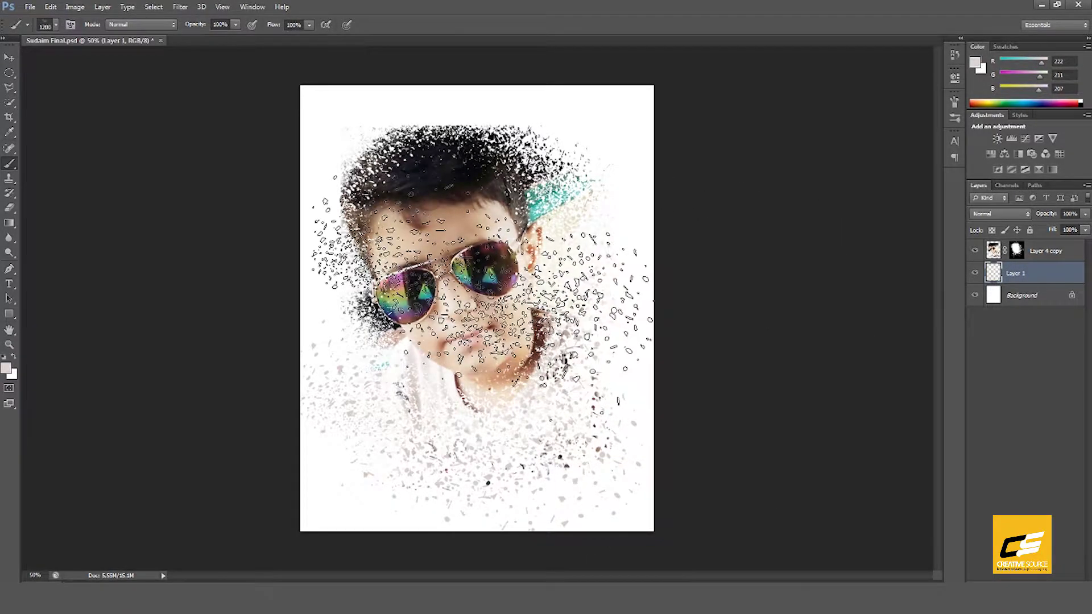
click(480, 296)
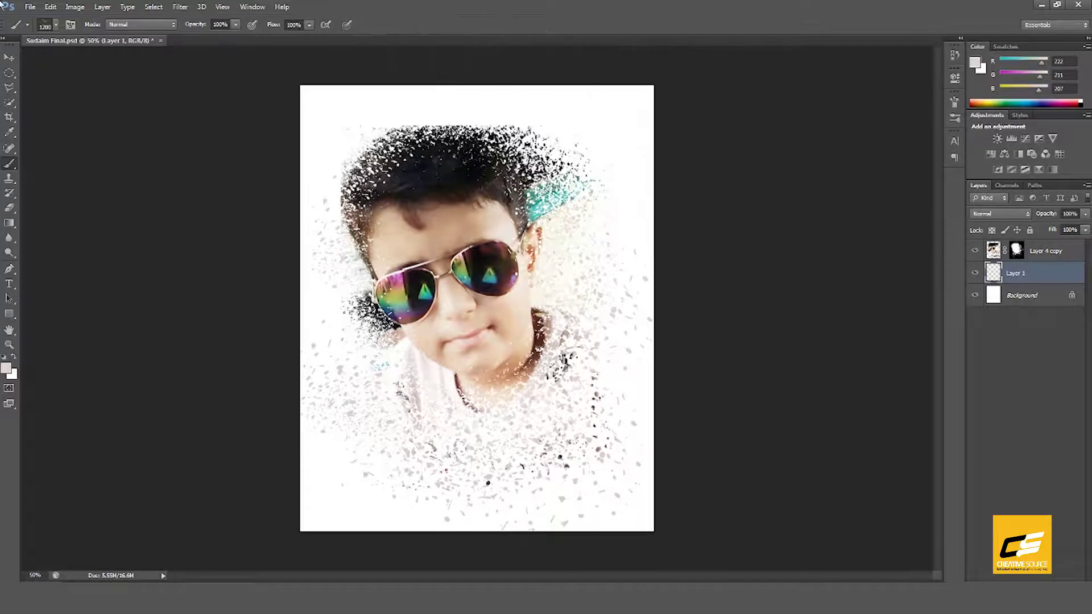
click(71, 25)
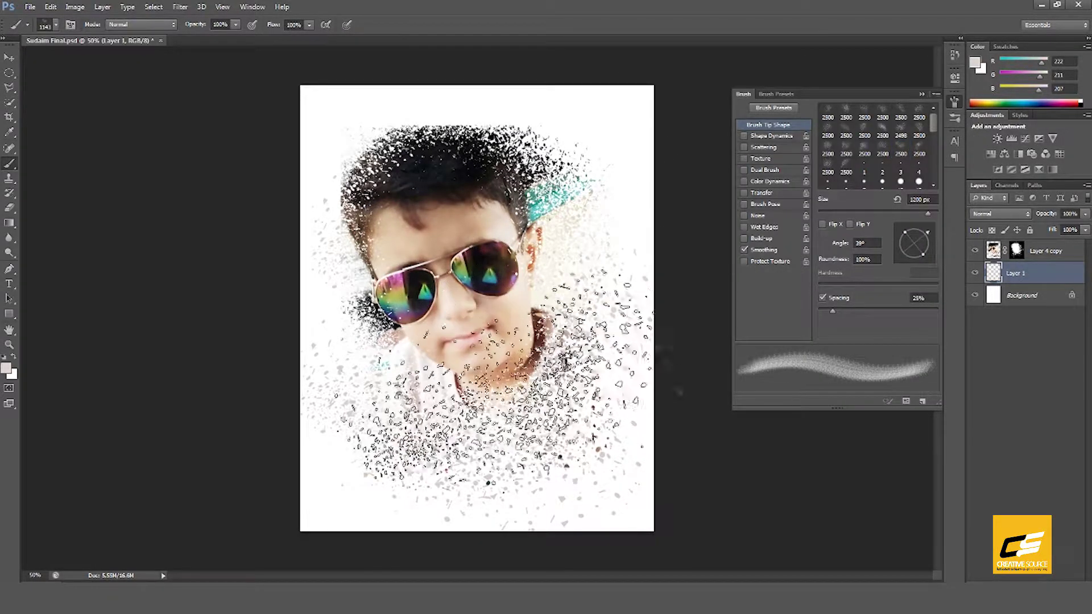
- Rotate the brush tip slightly and sample a dark brown from the photo
drag(927, 233, 926, 231)
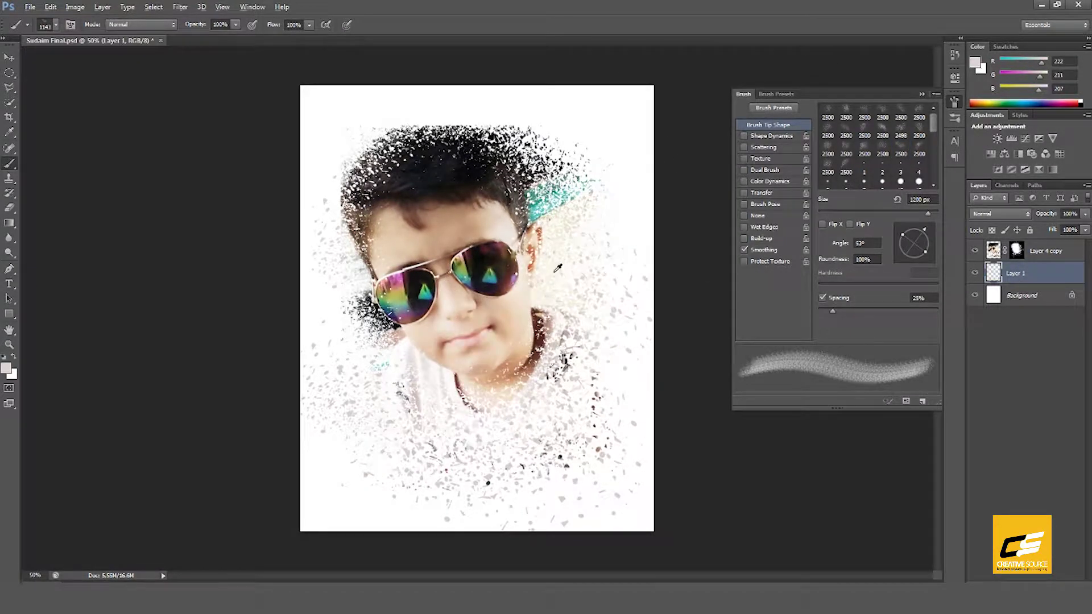
alt+click(538, 295)
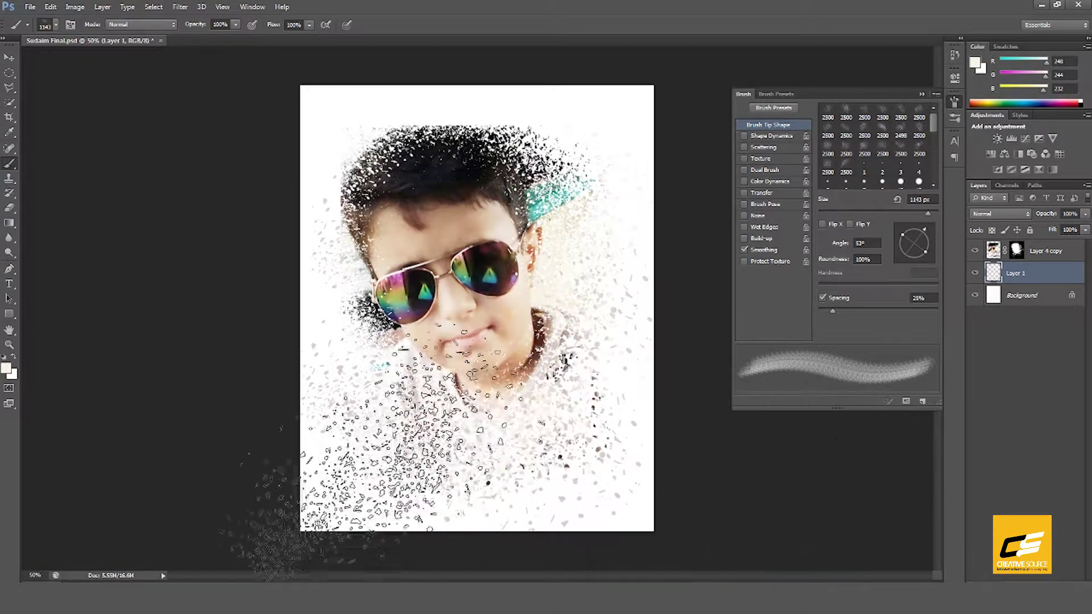
alt+click(569, 464)
- Paint dark particles along the top and left of the hair, undoing misplaced strokes
drag(569, 463, 370, 449)
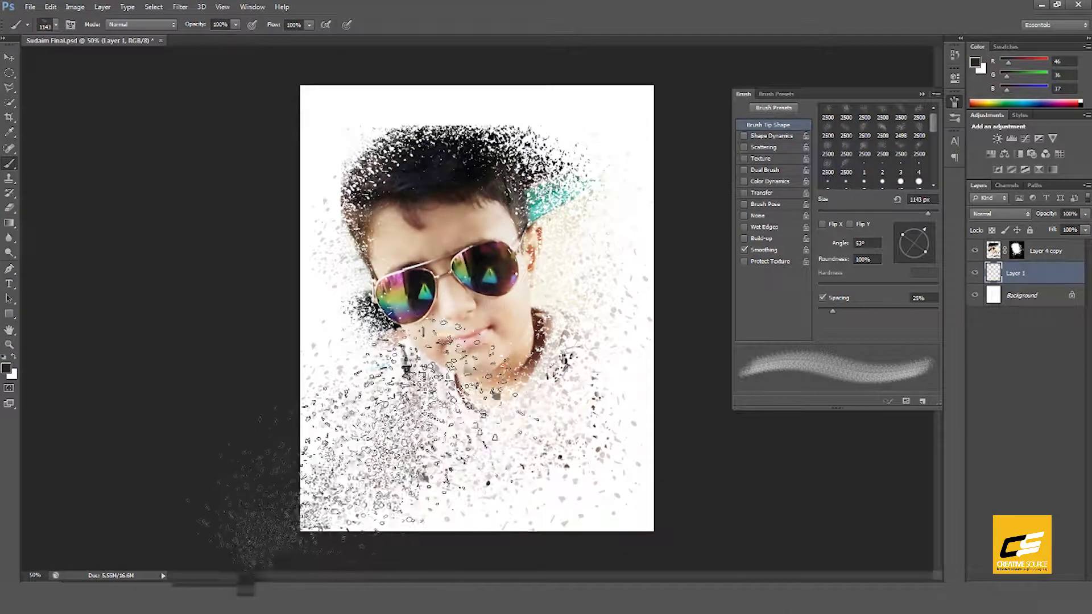
key(ctrl+z)
drag(512, 341, 626, 353)
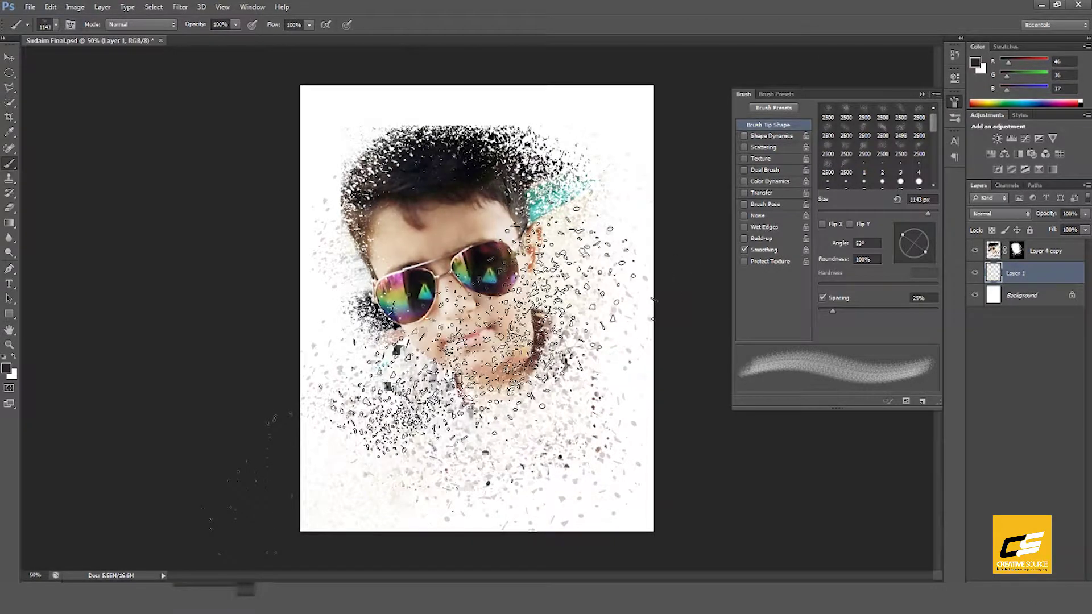
drag(500, 410, 569, 398)
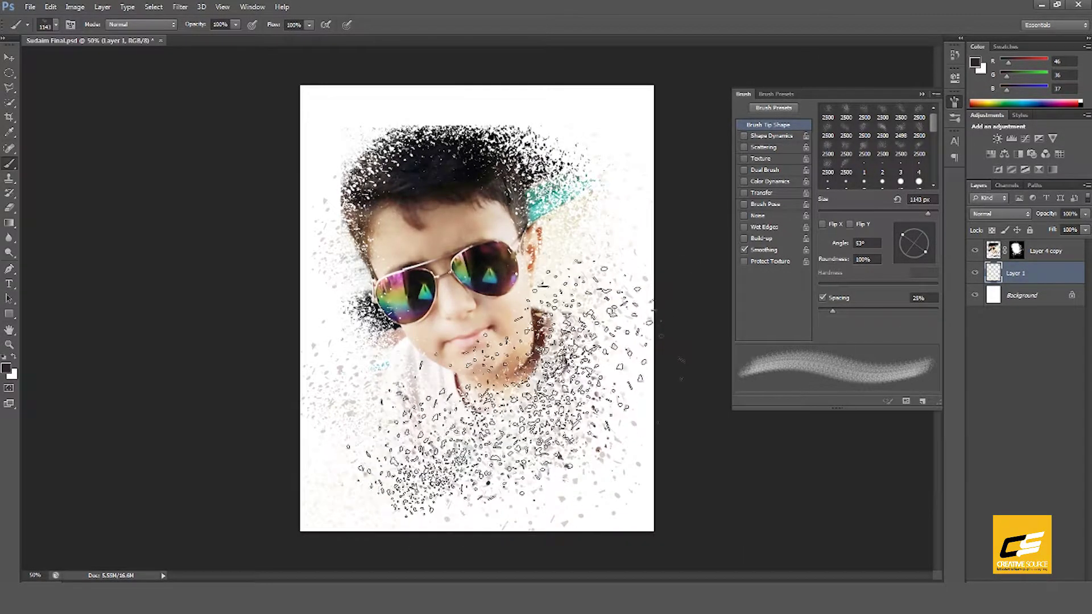
key(ctrl+z)
drag(370, 238, 484, 171)
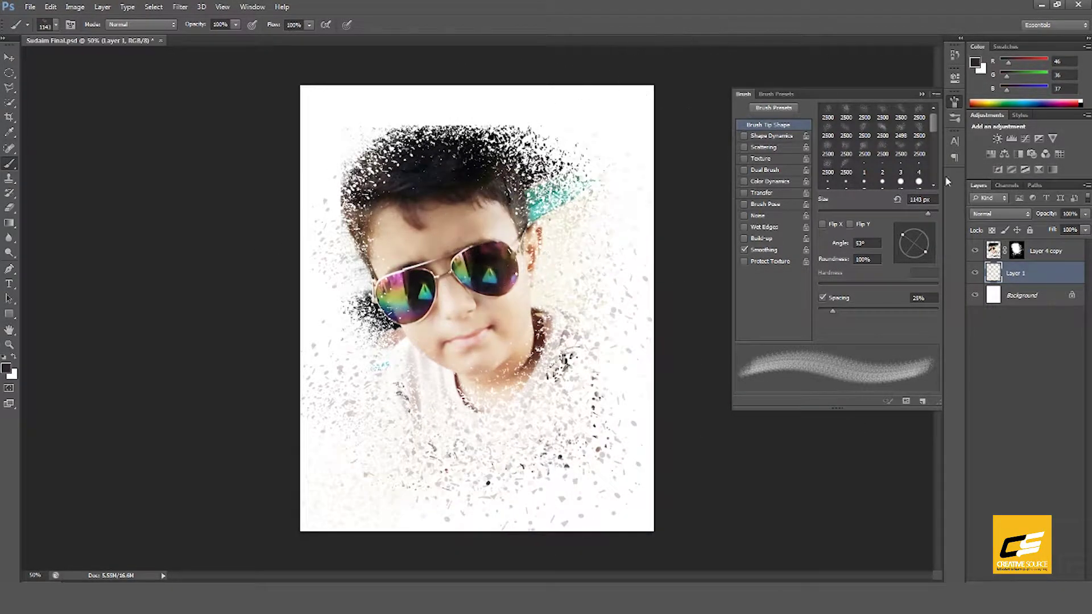
- On the portrait's mask, paint white at ~700 px with a -129° tip to scatter the hair top
click(1017, 250)
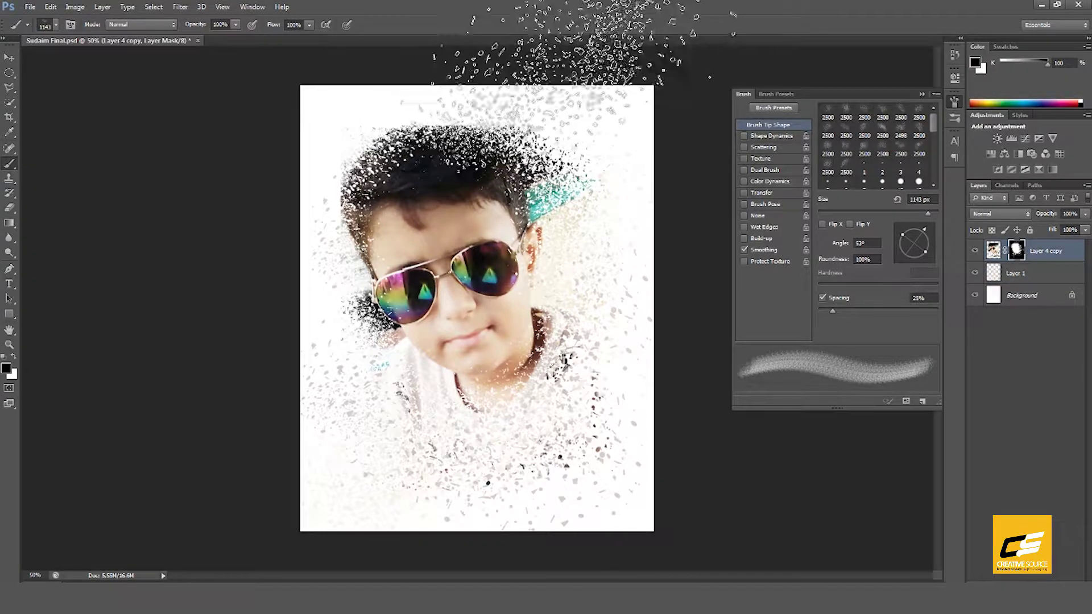
key(x)
drag(546, 96, 512, 122)
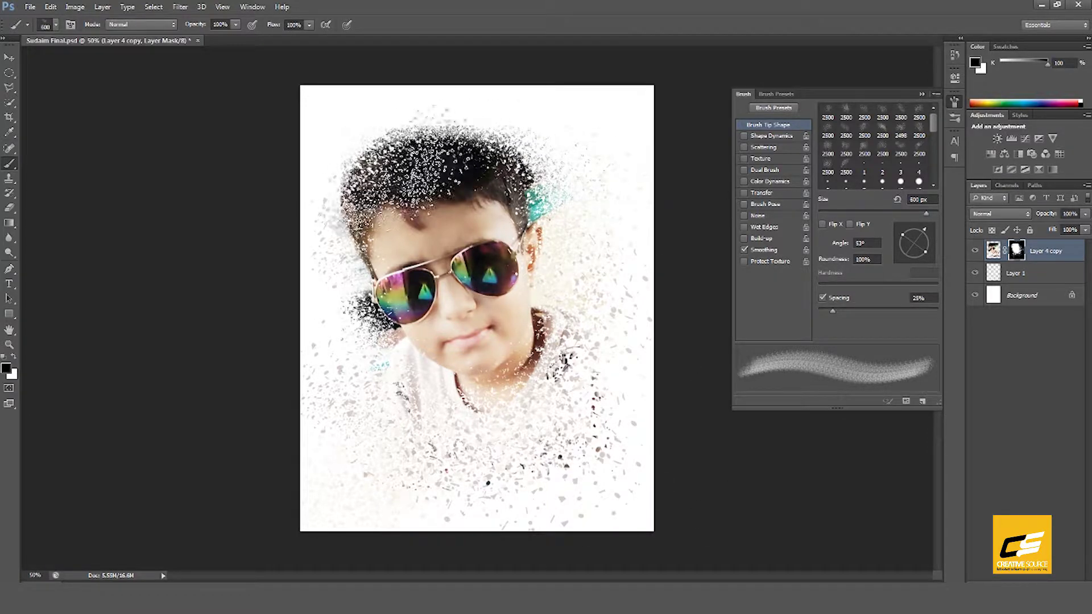
key(bracketright)
key(bracketright)
key(bracketright)
drag(926, 233, 903, 262)
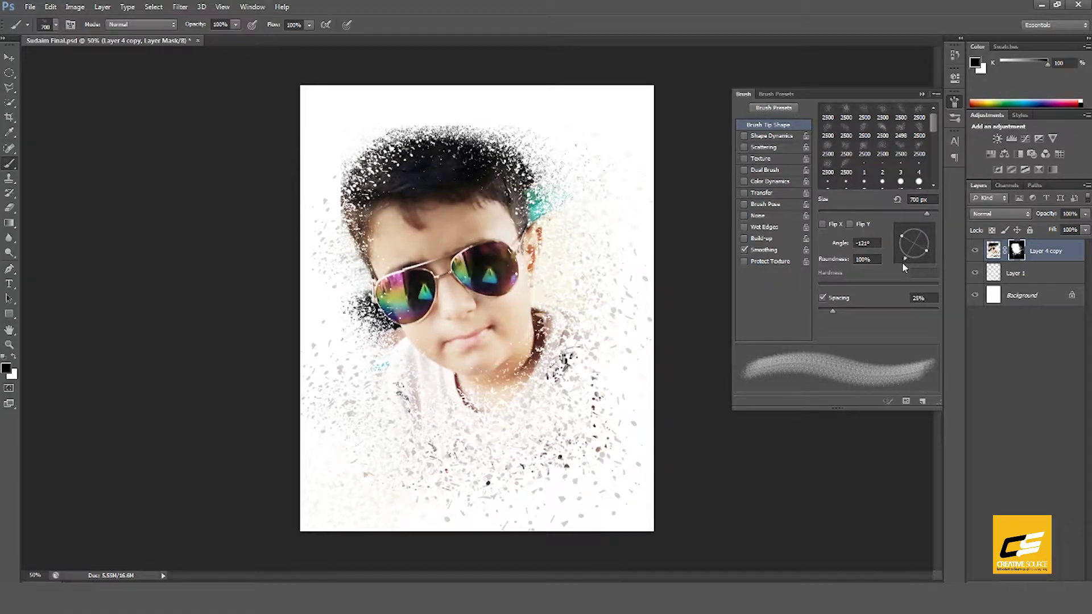
drag(421, 171, 438, 174)
key(alt+bracketleft)
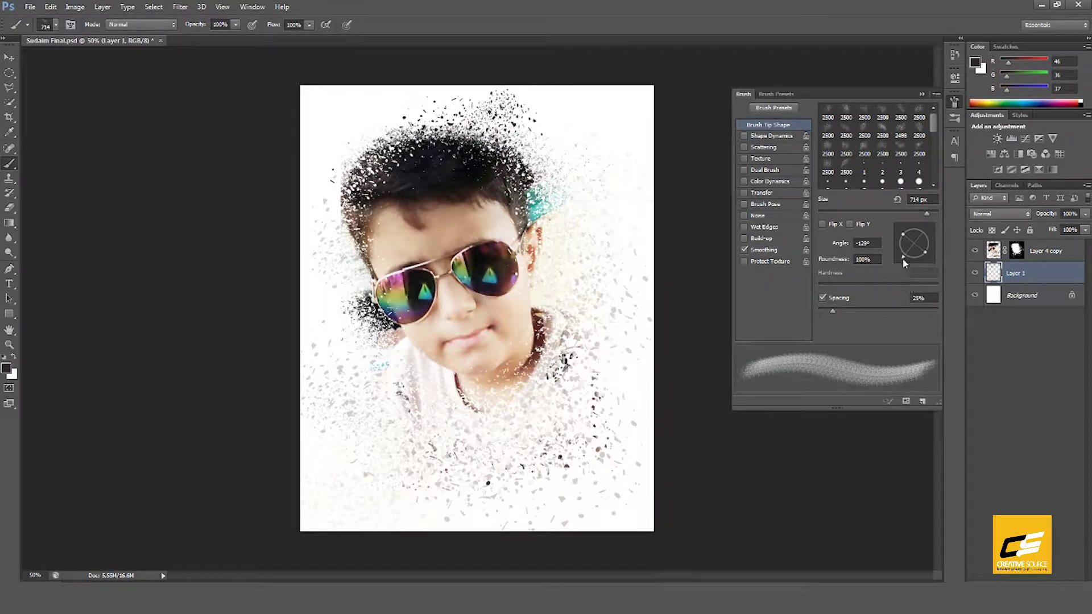
- With the tip rotated to -60°, dab dark particles over the left hair and forehead
drag(902, 258, 933, 260)
click(364, 114)
click(393, 193)
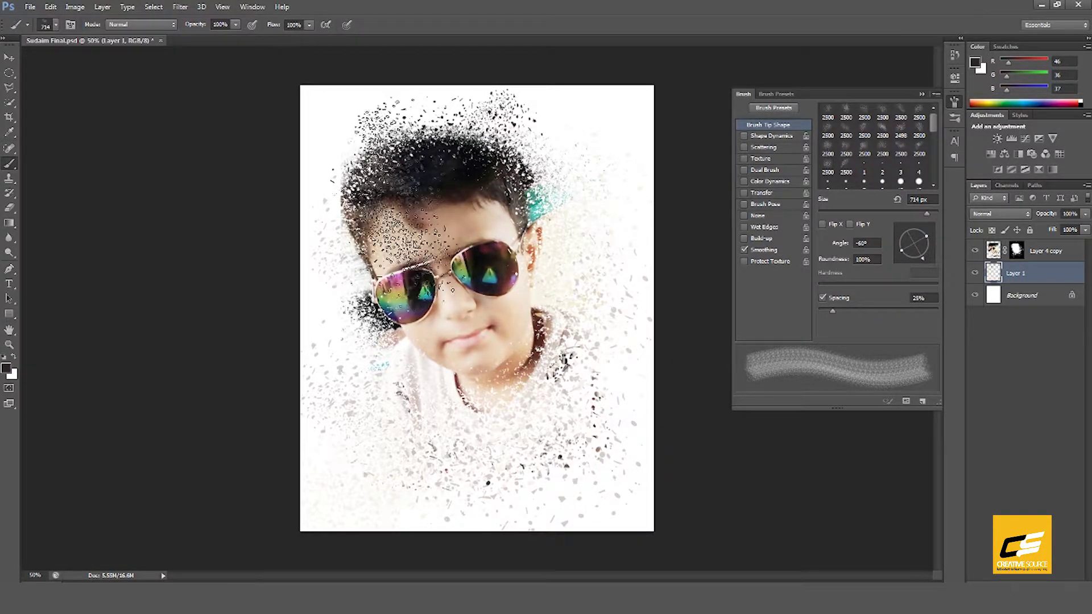
click(385, 207)
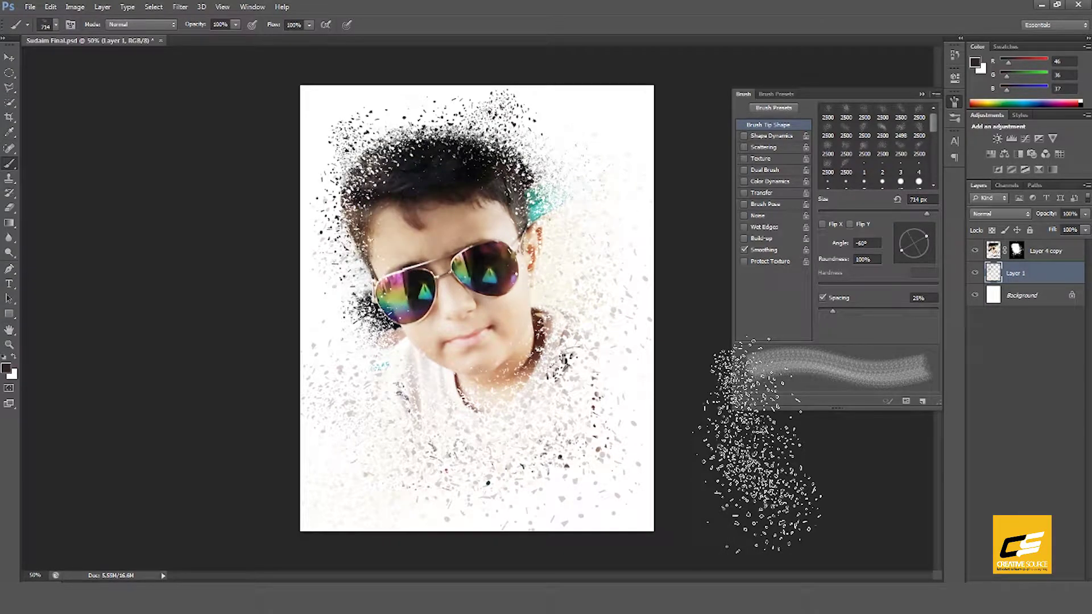
key(F5)
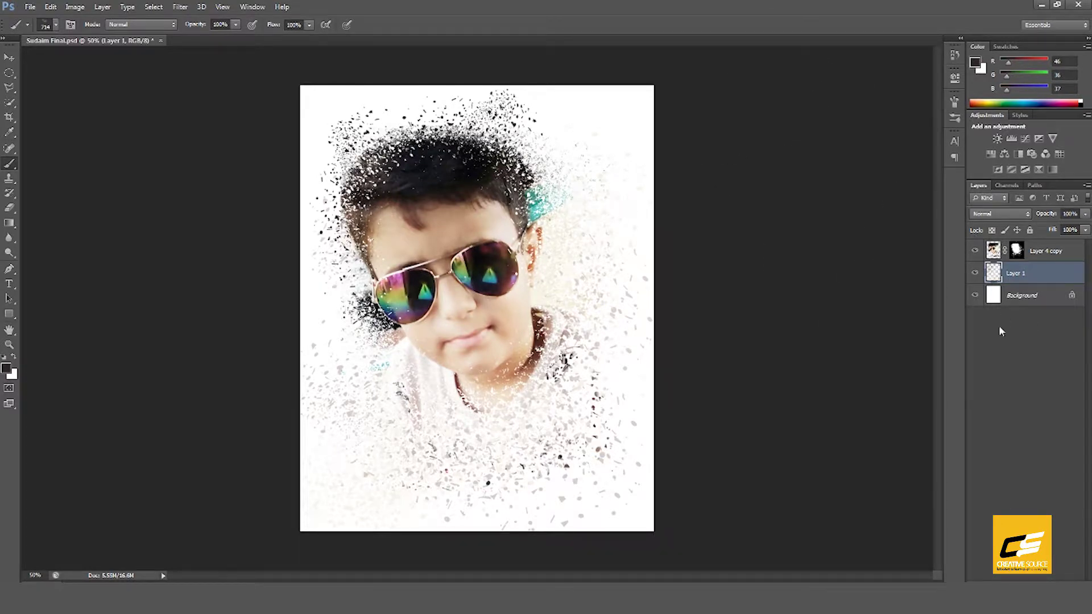
key(m)
key(ctrl+0)
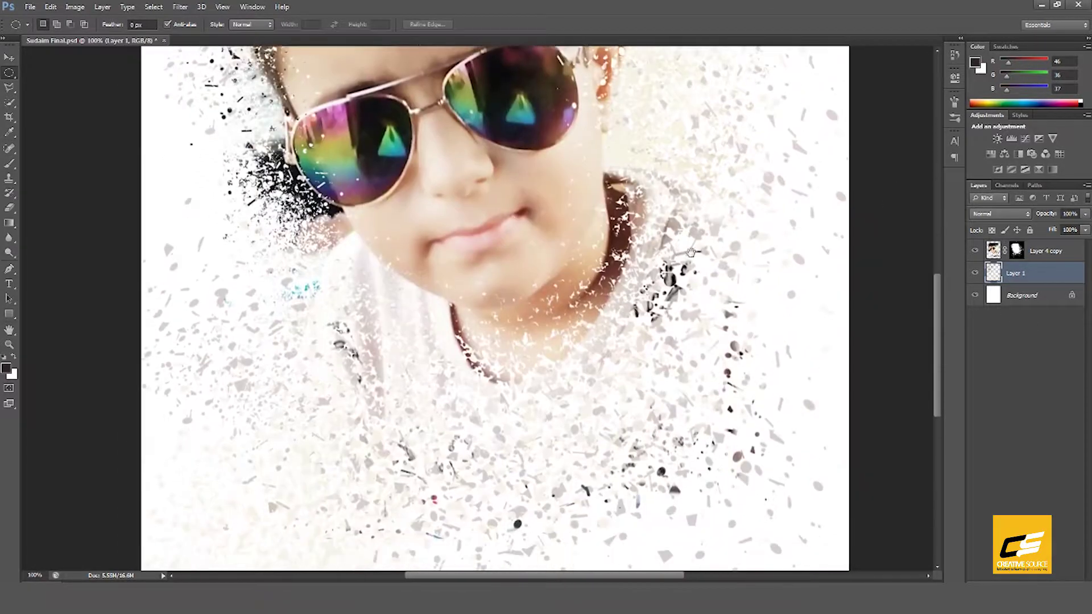
key(ctrl+minus)
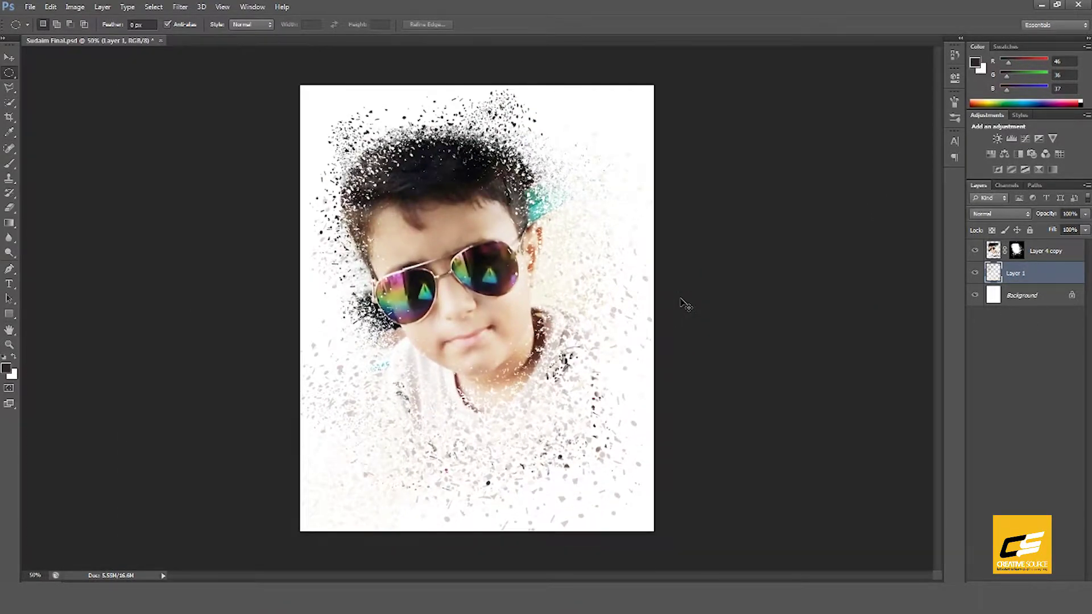
key(ctrl+minus)
key(ctrl+plus)
key(ctrl+alt+c)
- Add 10 cm of relative width to the canvas and zoom out to view it
text(10)
key(Tab)
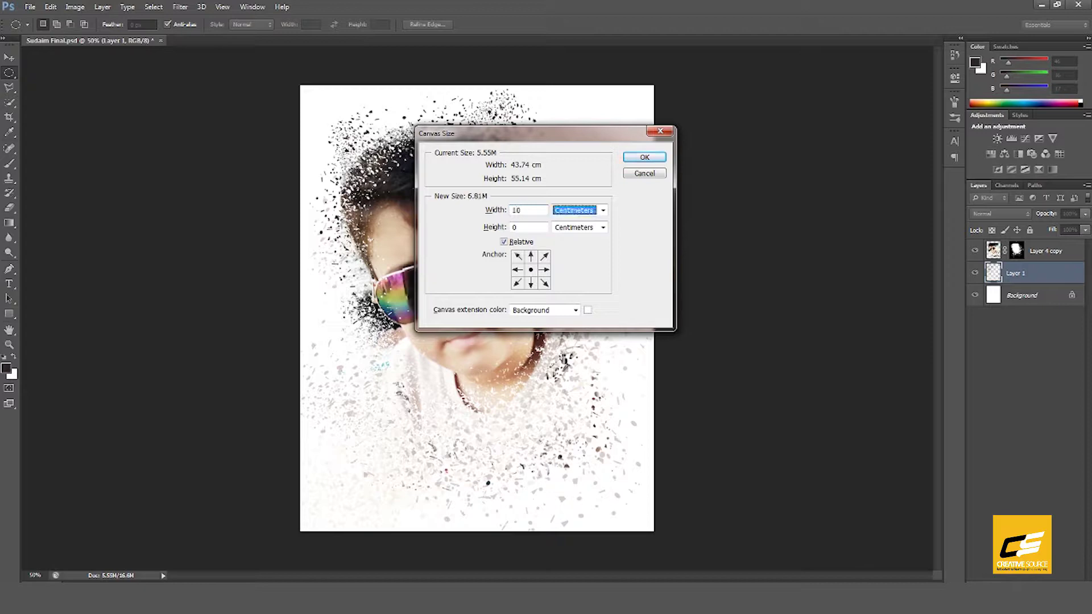
key(Tab)
key(Return)
key(ctrl+minus)
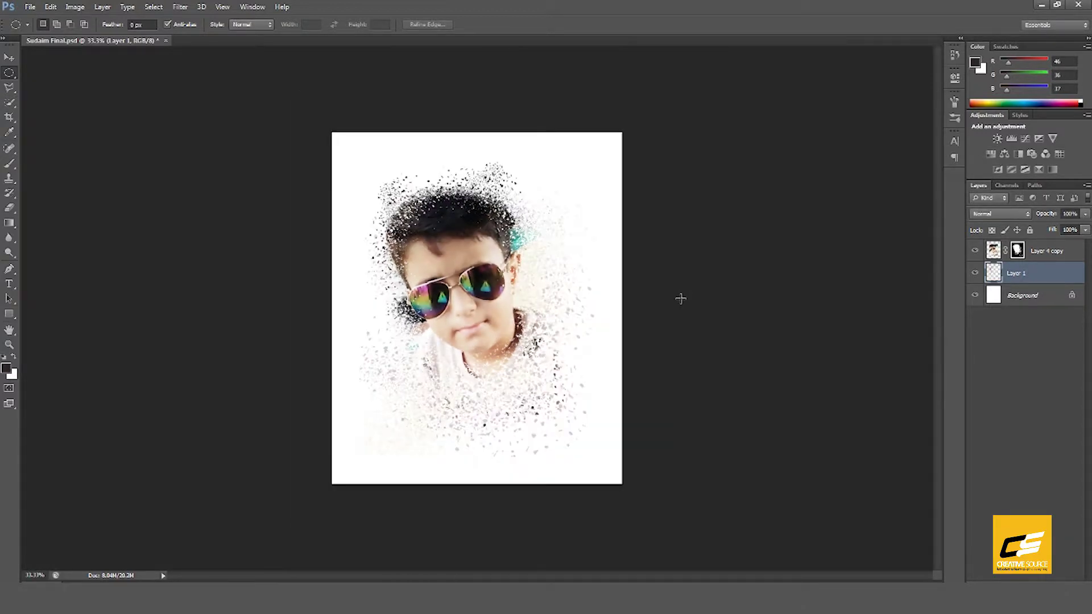